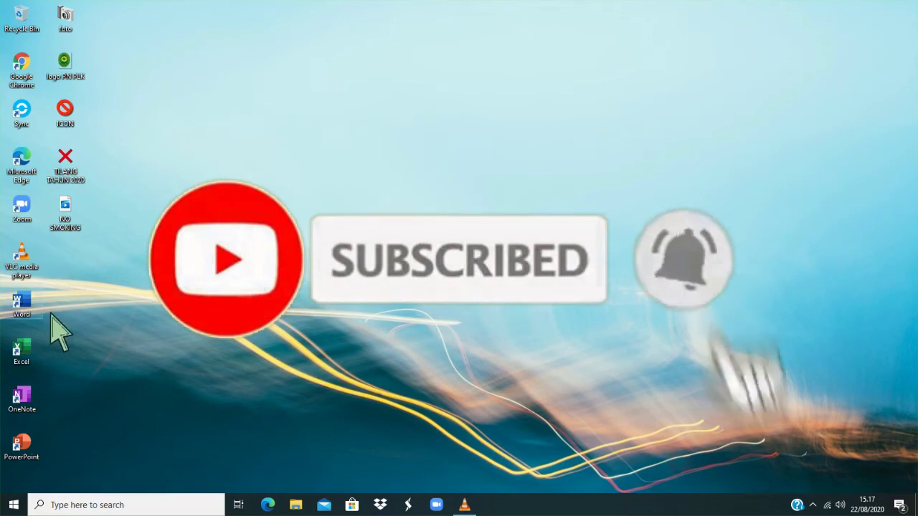
- Launch Microsoft Word from its desktop shortcut
double_click(41, 312)
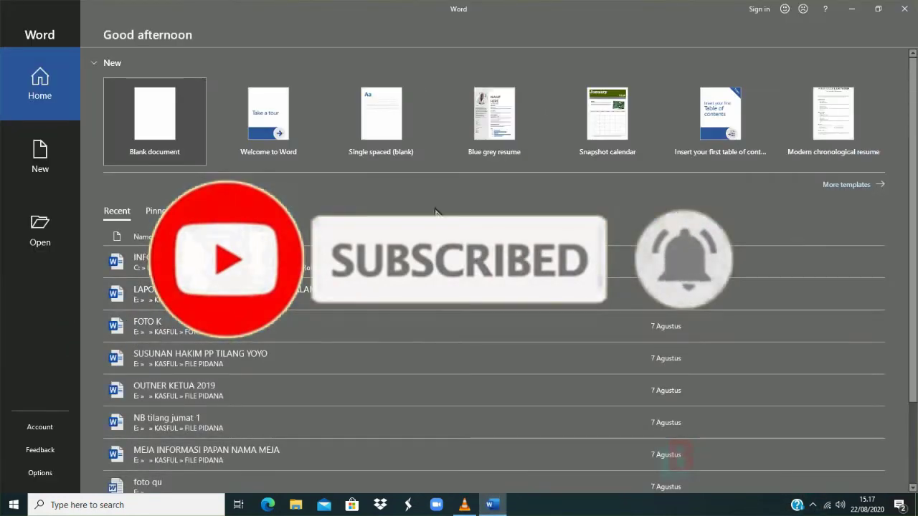
- Create a new blank document and switch to the Insert ribbon
left_click(160, 125)
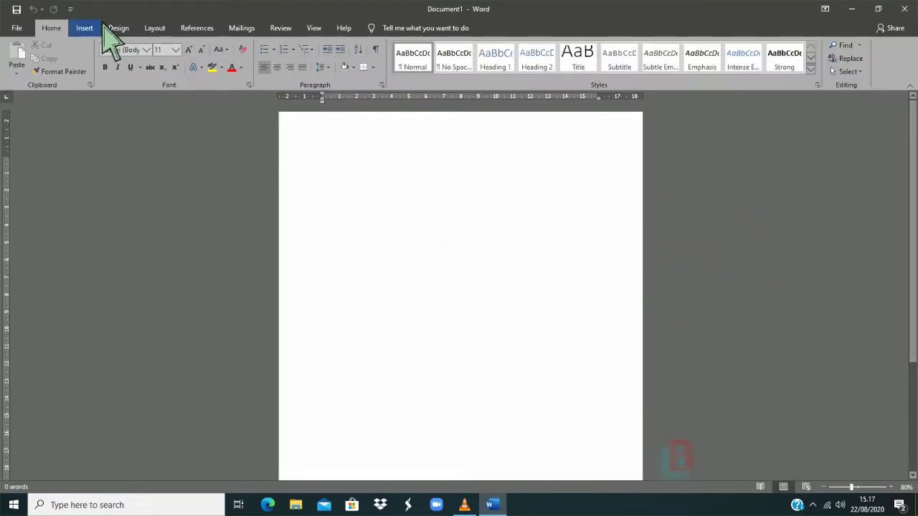
left_click(85, 28)
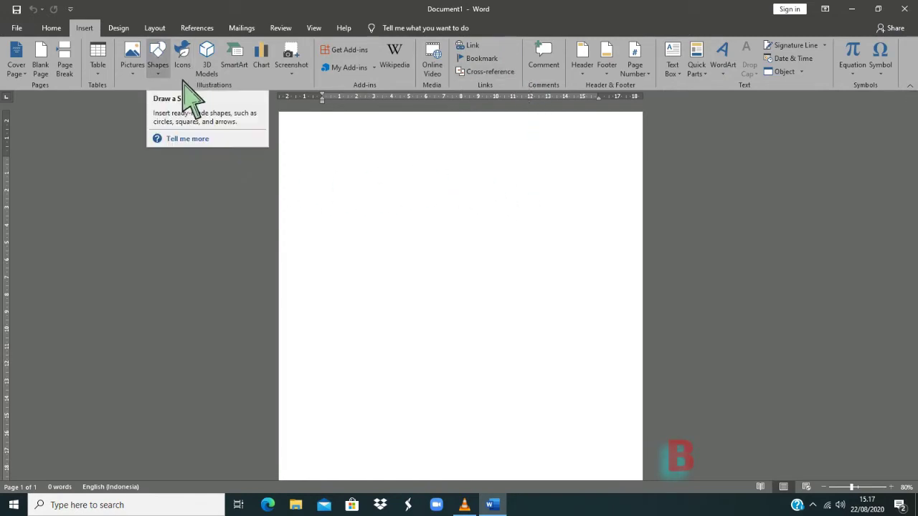
- Draw a long blue rectangle near the page middle and duplicate it twice with Ctrl+D
left_click(159, 72)
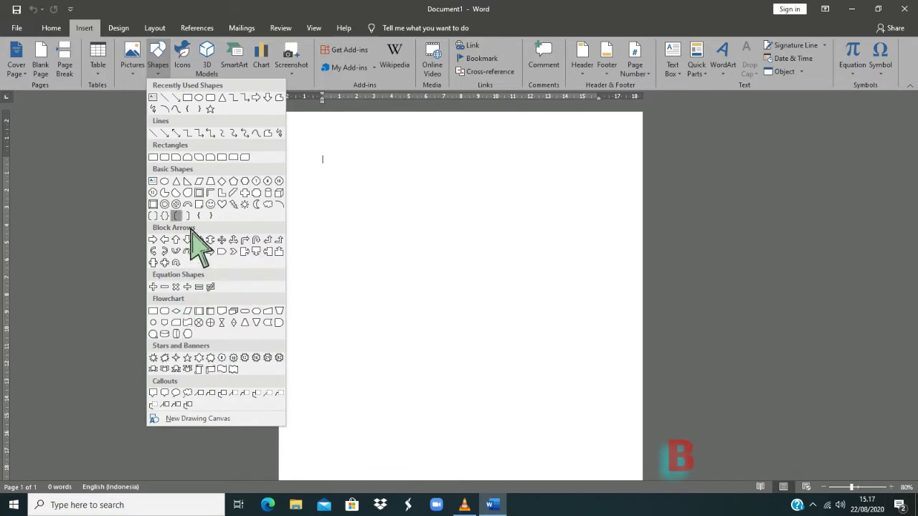
left_click(187, 97)
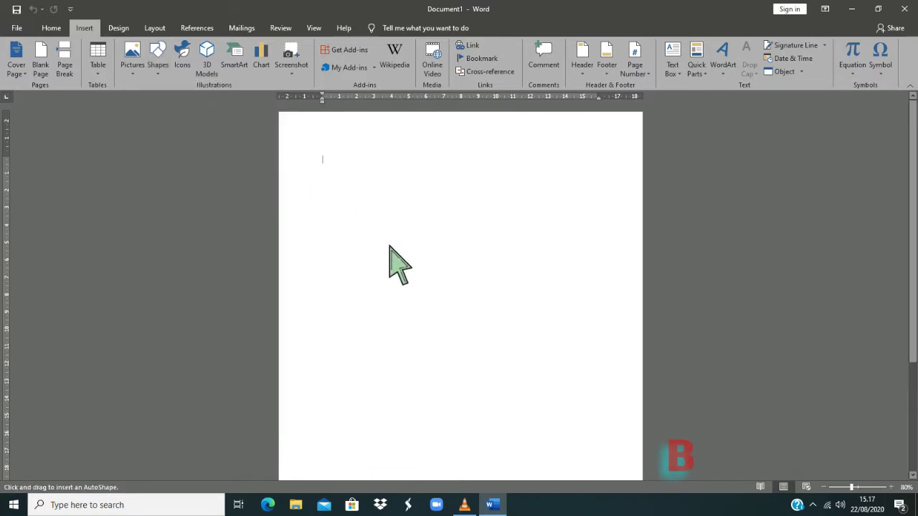
left_click_drag(389, 248, 583, 269)
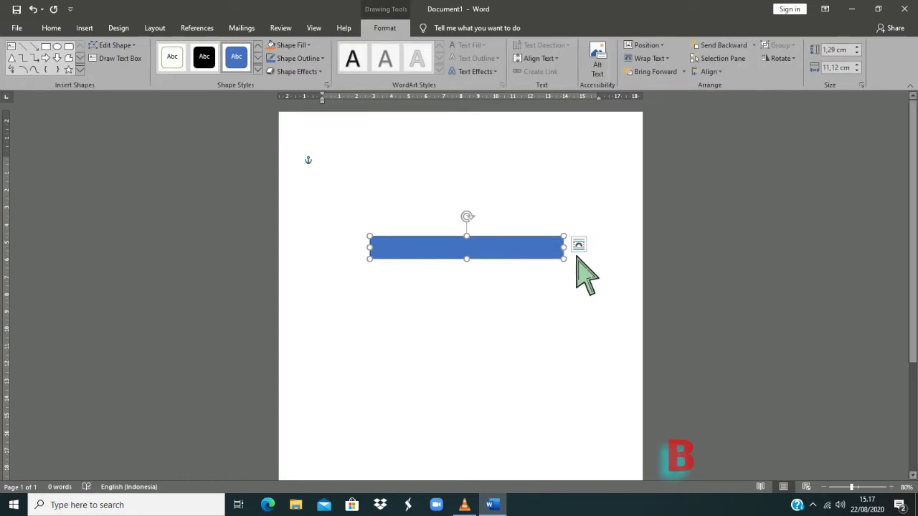
key("ctrl+d")
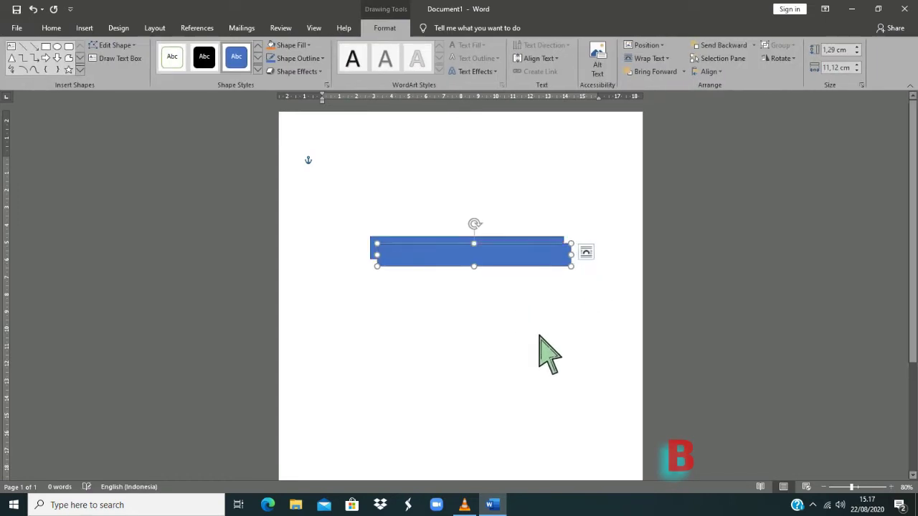
key("ctrl+d")
- Resize the two copies into a short 3.63 cm piece and a tiny 0.69 cm square
mouse_move(594, 274)
left_mouse_down()
mouse_move(467, 276)
mouse_move(608, 261)
left_mouse_up()
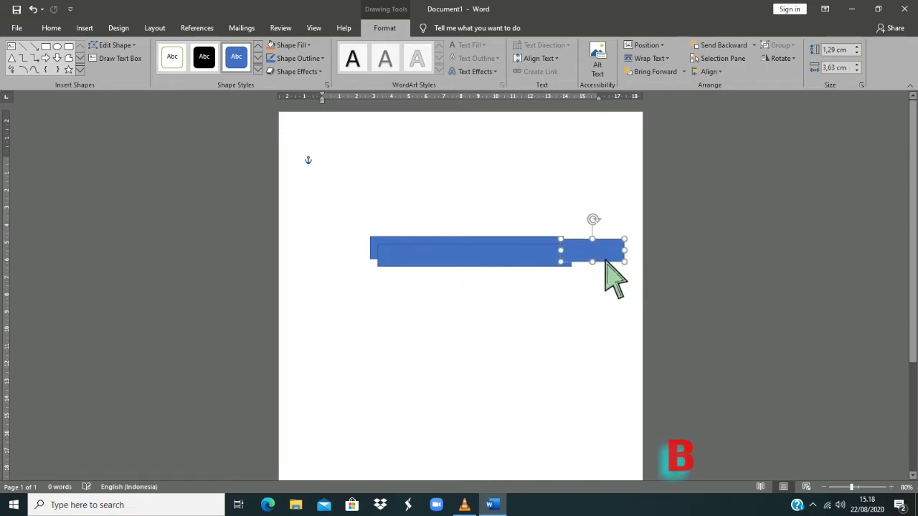
left_click(529, 264)
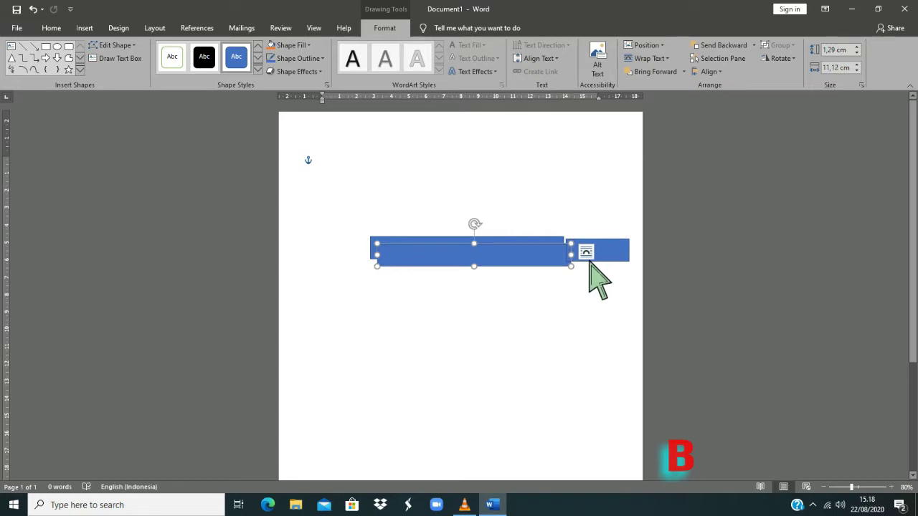
left_click_drag(571, 266, 385, 263)
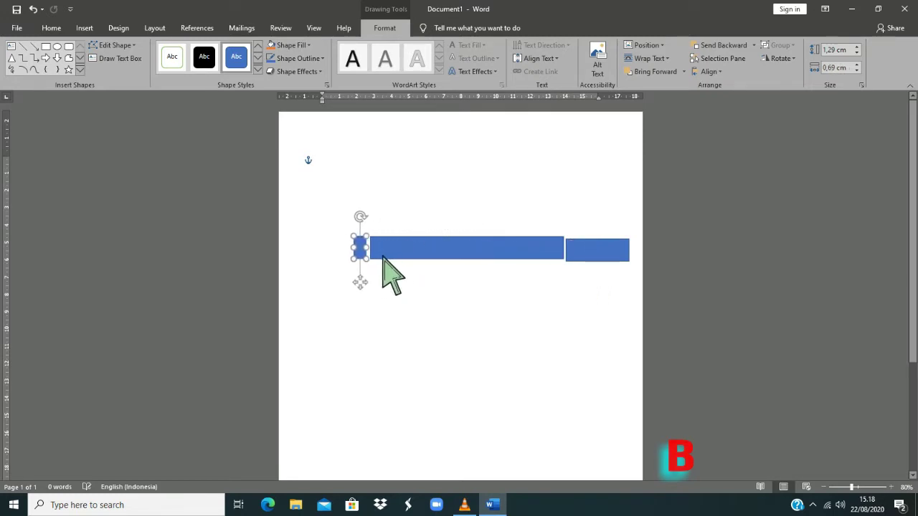
left_click(491, 209)
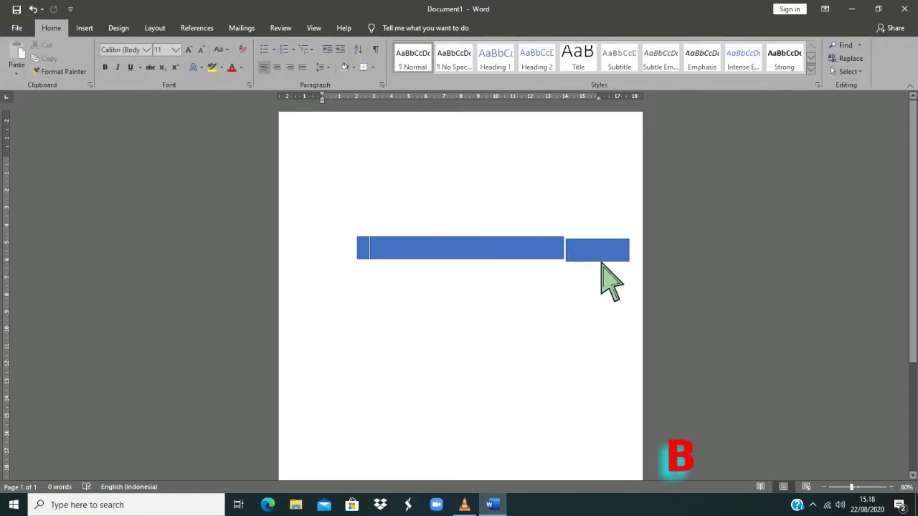
- Line the short piece up level with the long bar
left_click(603, 263)
left_click_drag(607, 263, 607, 257)
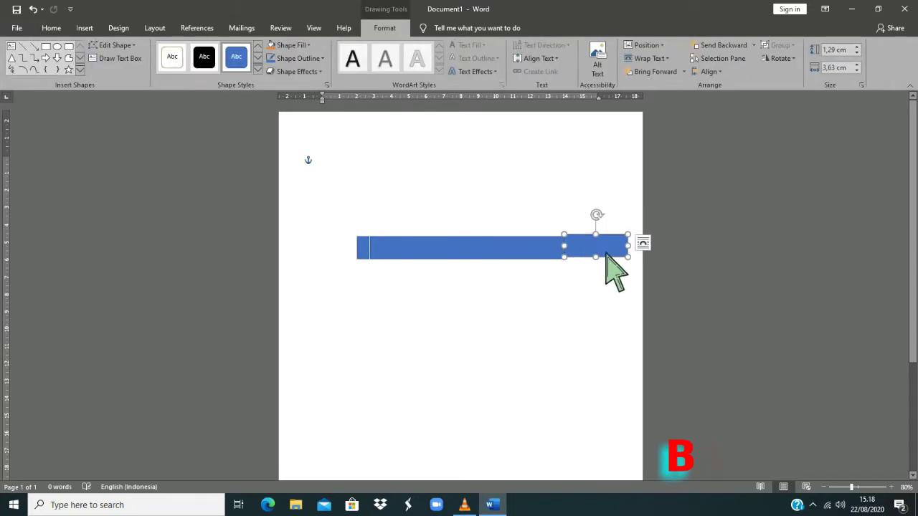
left_click(662, 242)
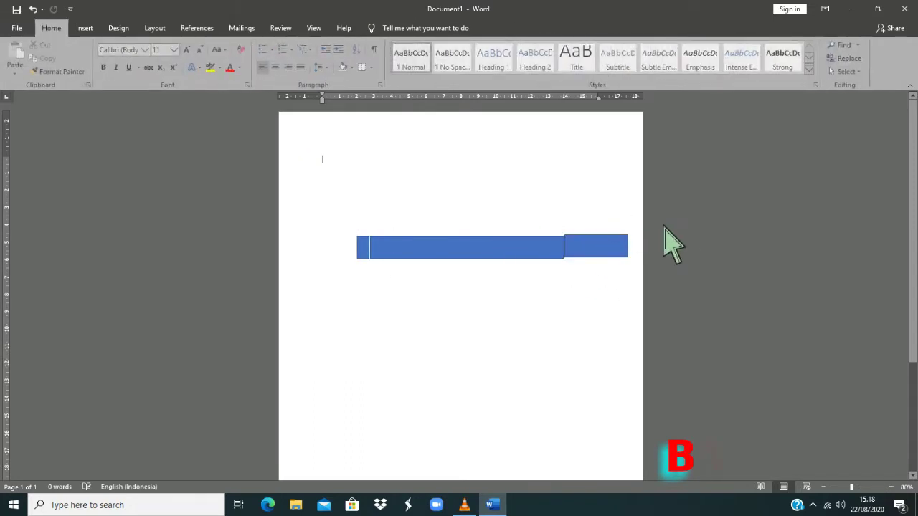
left_click(626, 252)
key("Down")
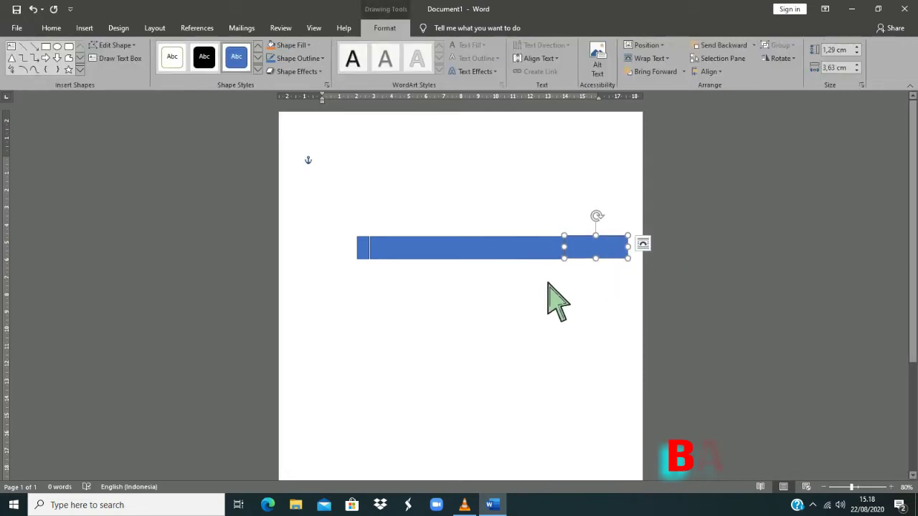
left_click(528, 322)
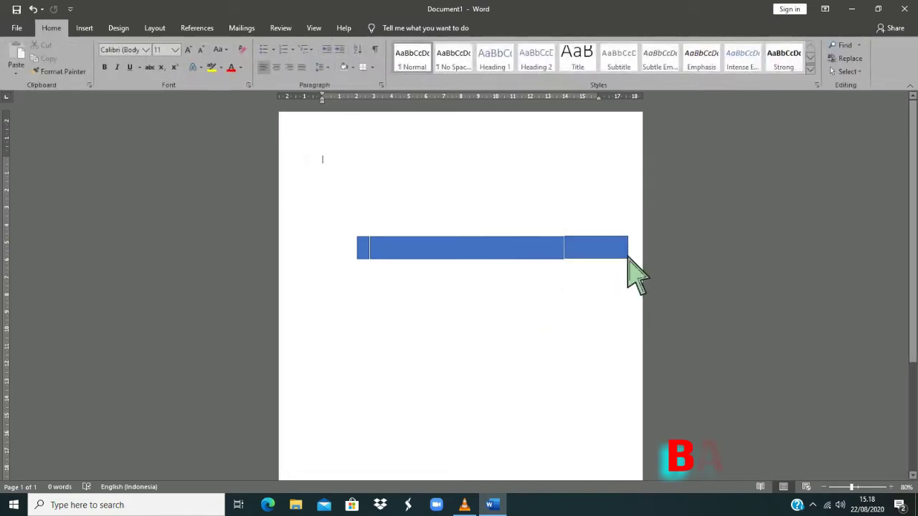
left_click(549, 318)
- Shorten the middle bar to 8.44 cm and butt the short piece against its right end
left_click(567, 256)
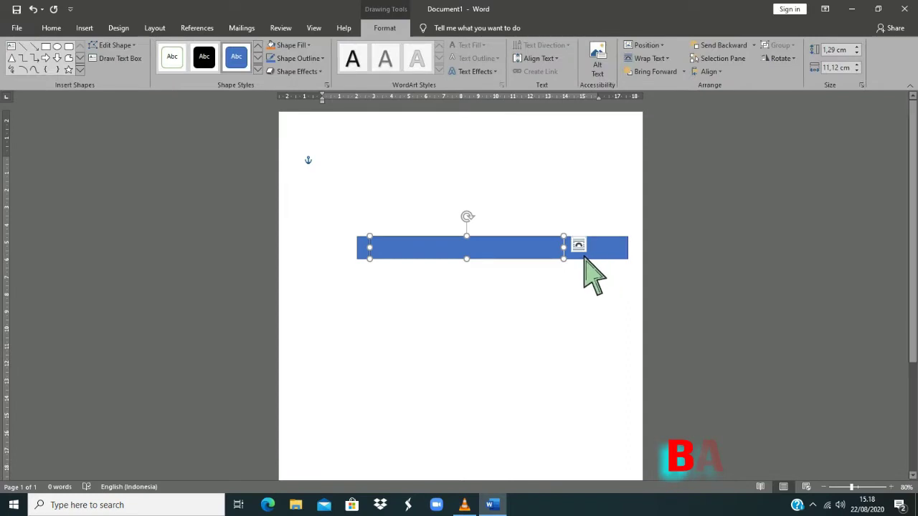
left_click_drag(574, 262, 536, 258)
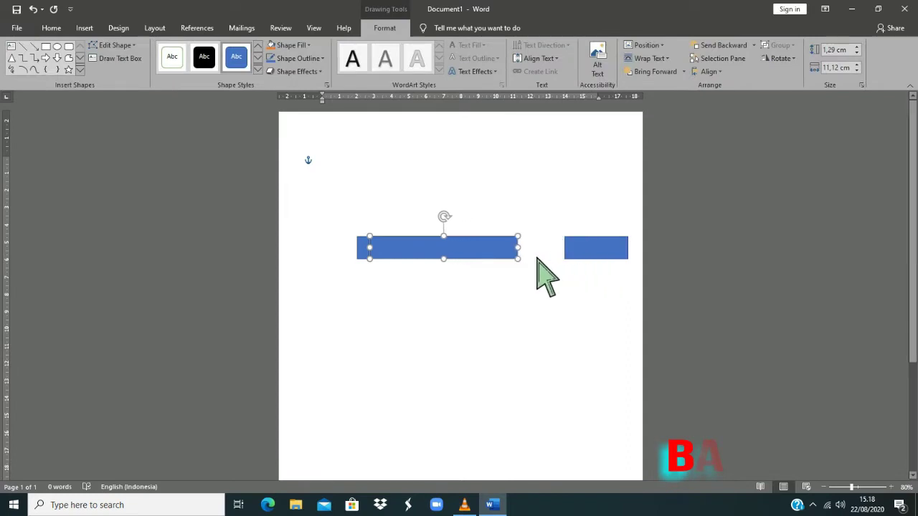
left_click(578, 255)
left_click_drag(615, 257, 569, 257)
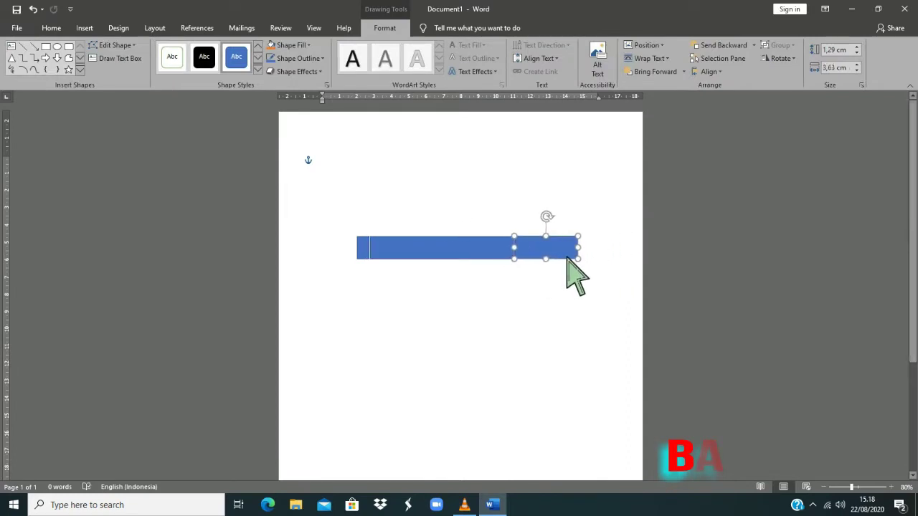
left_click(586, 215)
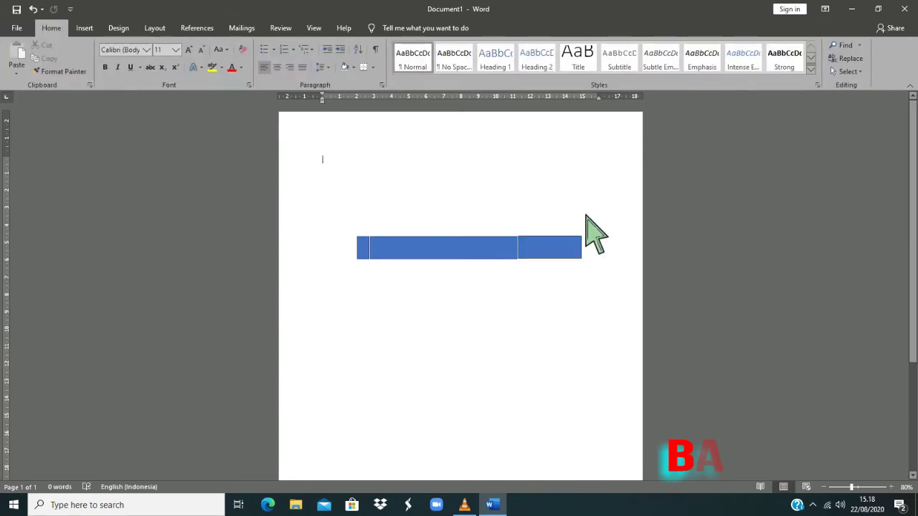
left_click(566, 253)
left_click(565, 261)
left_click(562, 259)
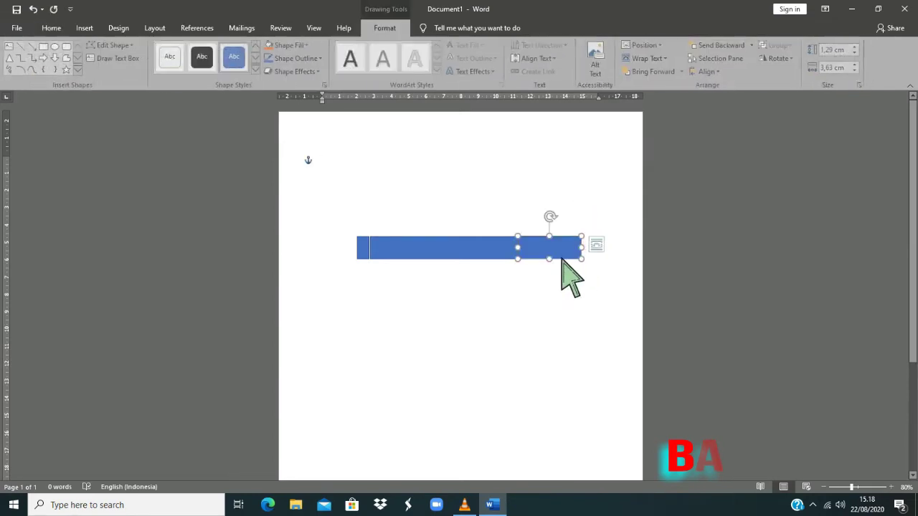
left_click(587, 218)
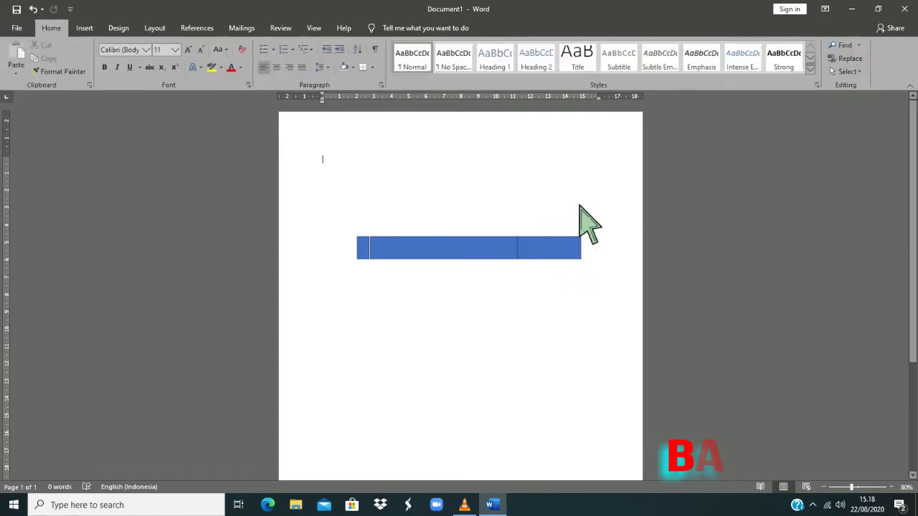
left_click(382, 255)
left_click(563, 192)
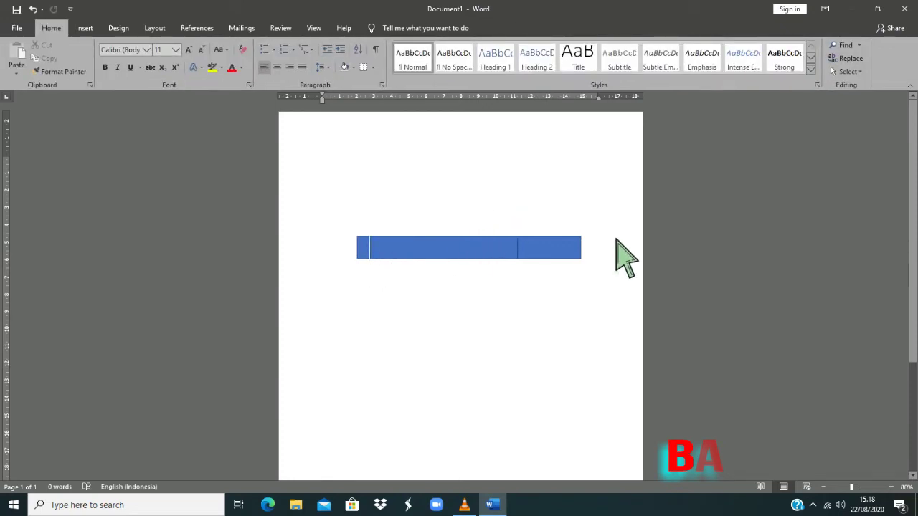
left_click(380, 252)
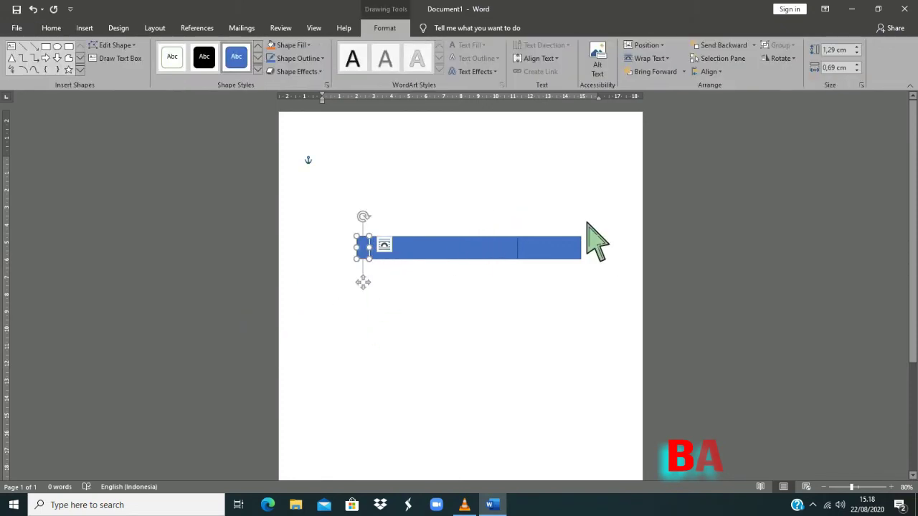
- Fill the long middle bar light grey
left_click(563, 193)
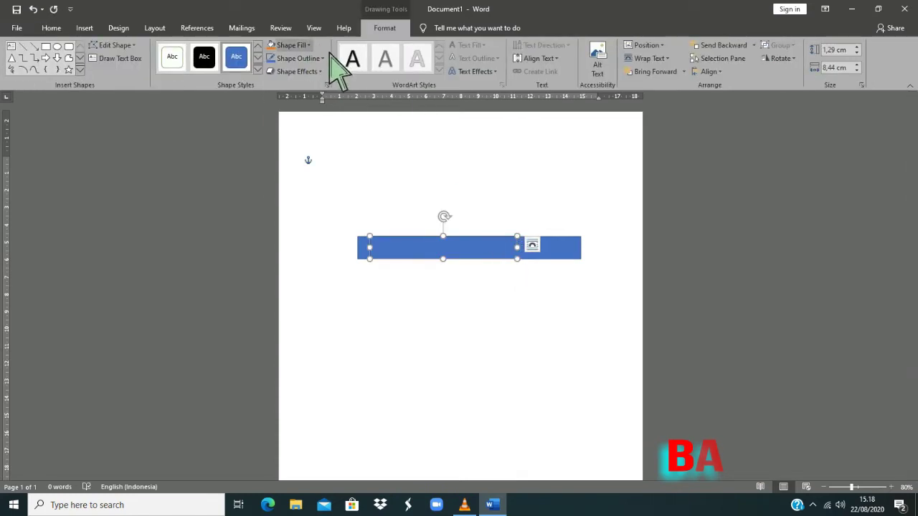
left_click(308, 45)
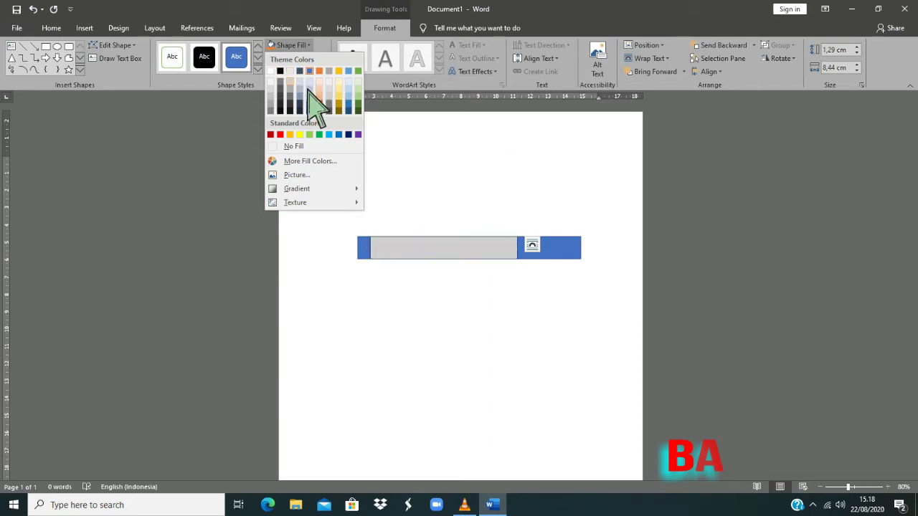
left_click(306, 82)
left_click(588, 221)
- Fill the short right piece dark brown-orange (Orange, Accent 2, darker shade)
left_click(571, 251)
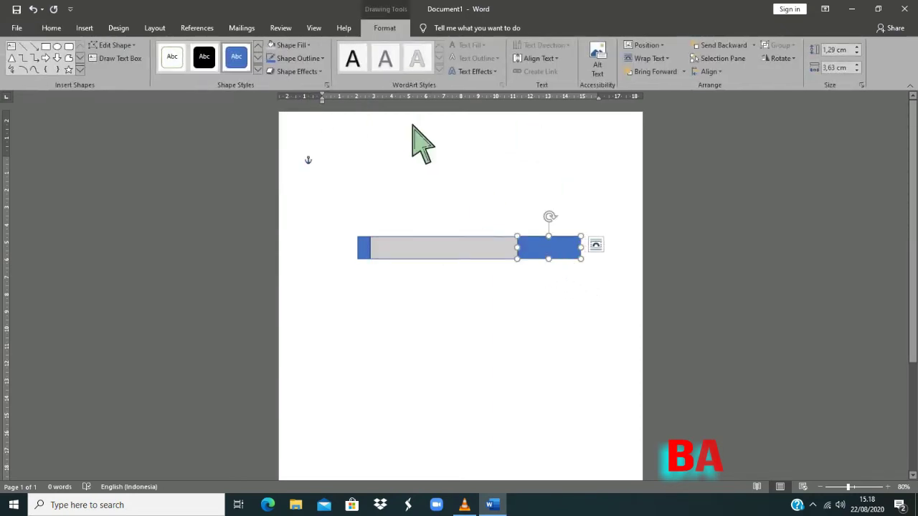
left_click(319, 58)
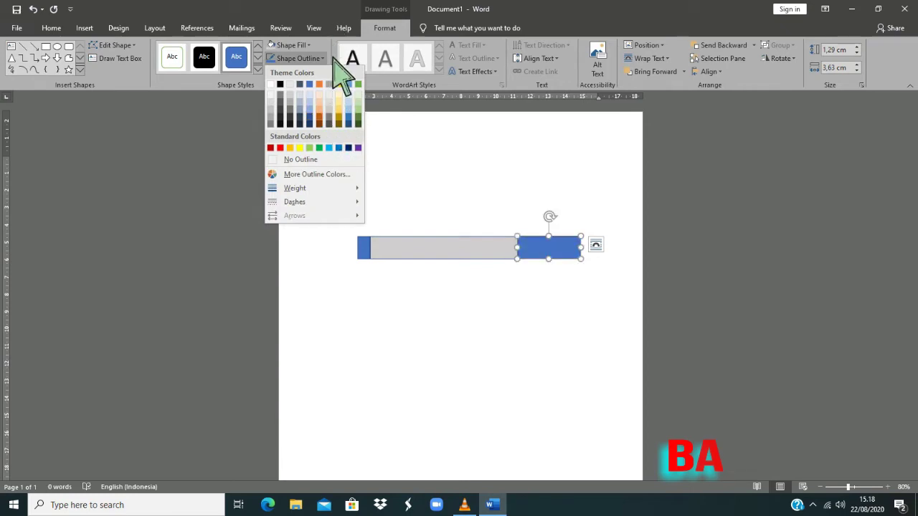
left_click(290, 45)
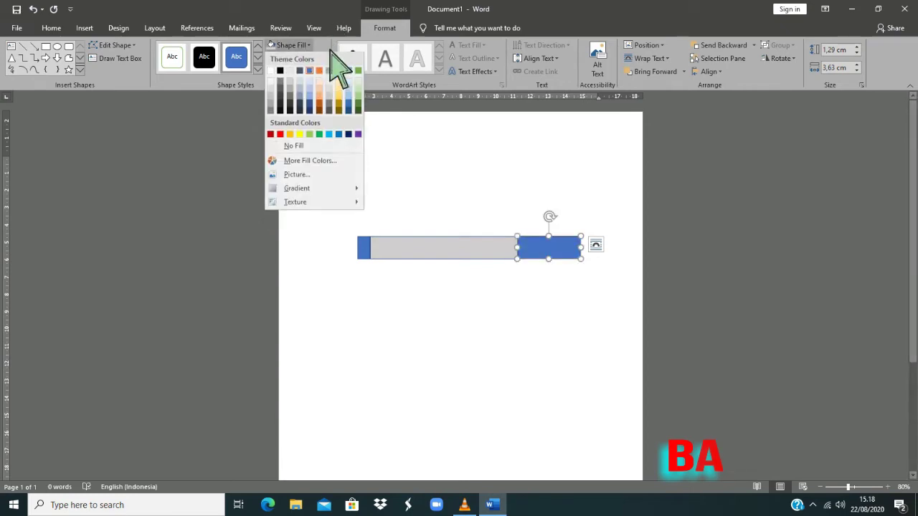
left_click(340, 119)
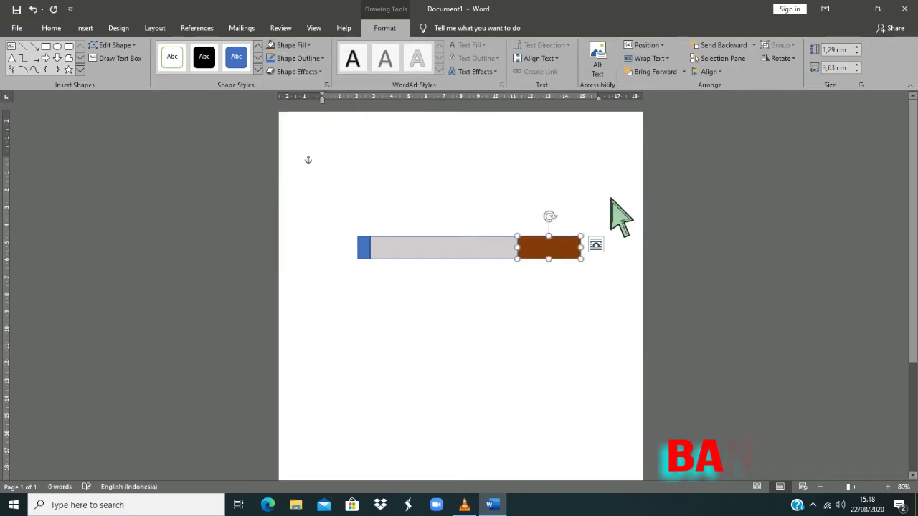
left_click(528, 314)
- Fill the small left tip red
left_click(364, 248)
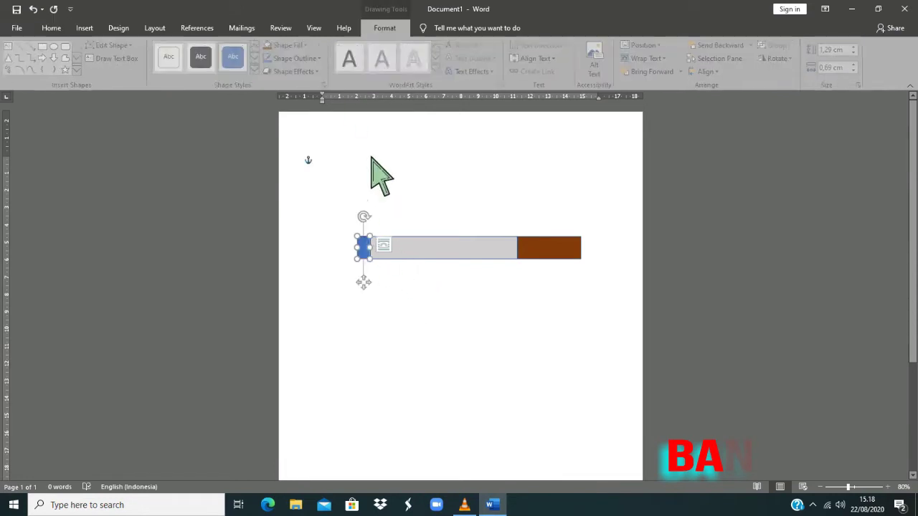
left_click(323, 58)
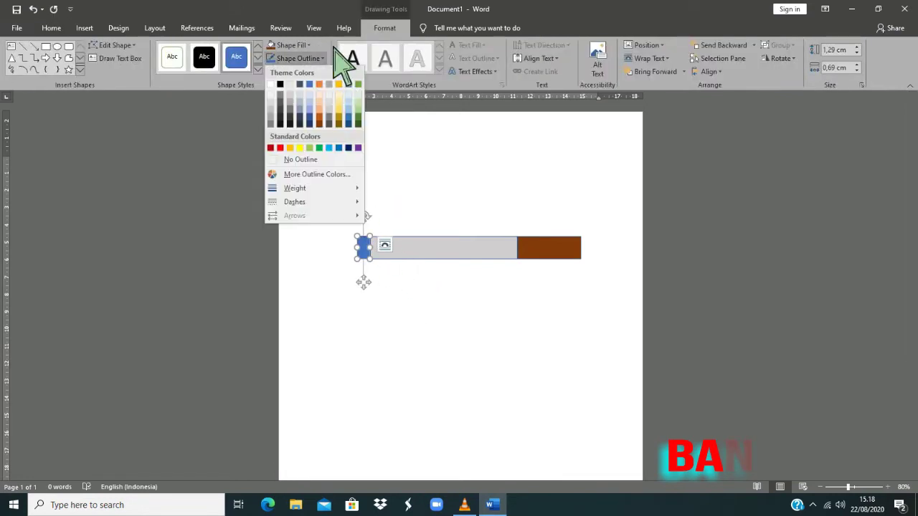
left_click(310, 45)
left_click(305, 163)
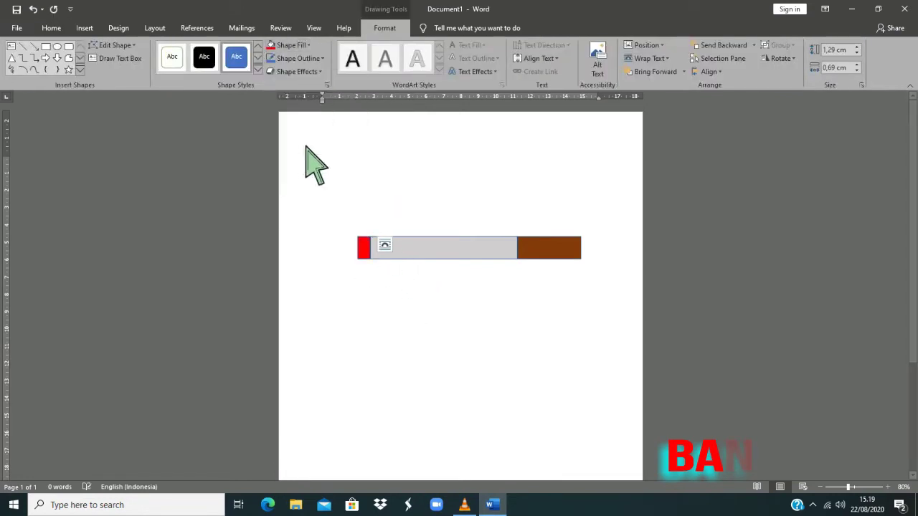
left_click(587, 263)
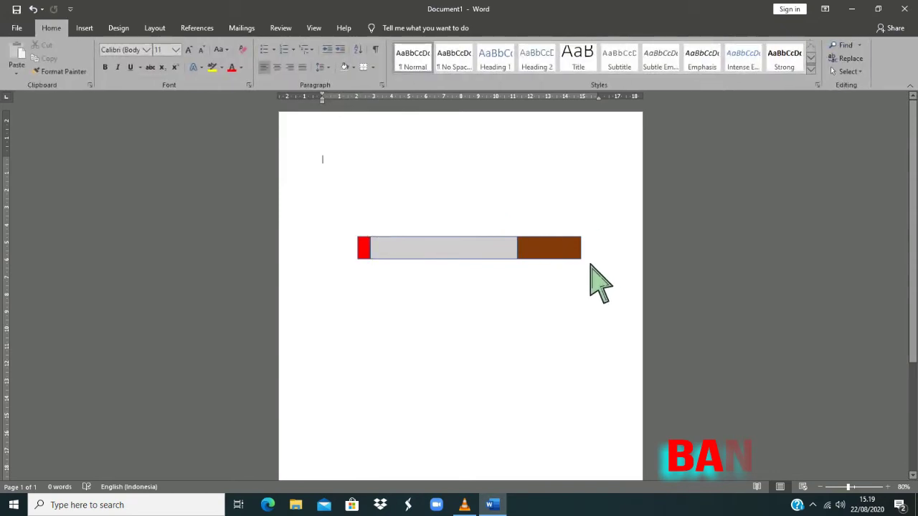
- Change the end piece's outline colour and fill it a brighter orange
left_click(556, 249)
left_click(385, 28)
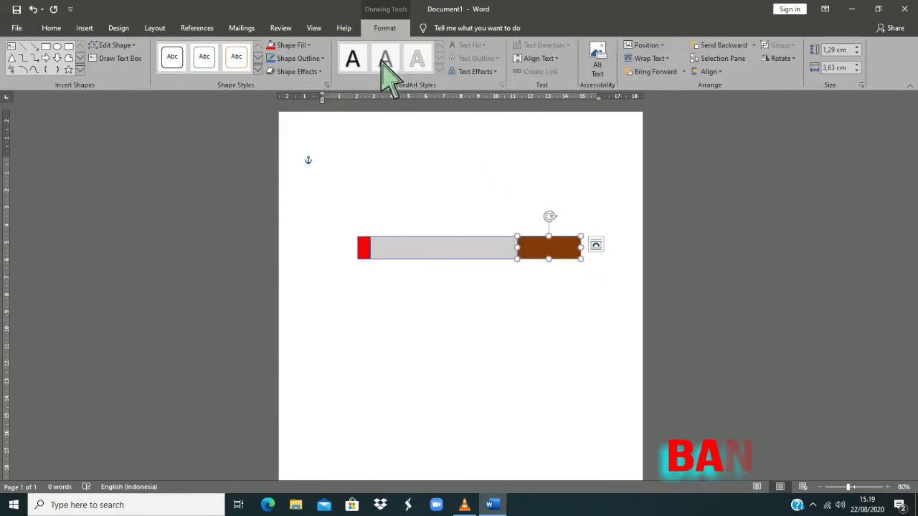
left_click(302, 58)
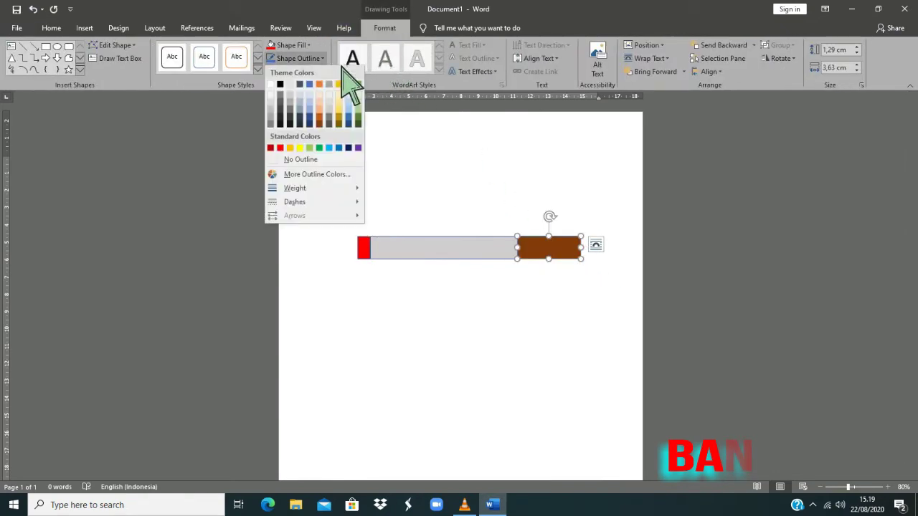
left_click(349, 147)
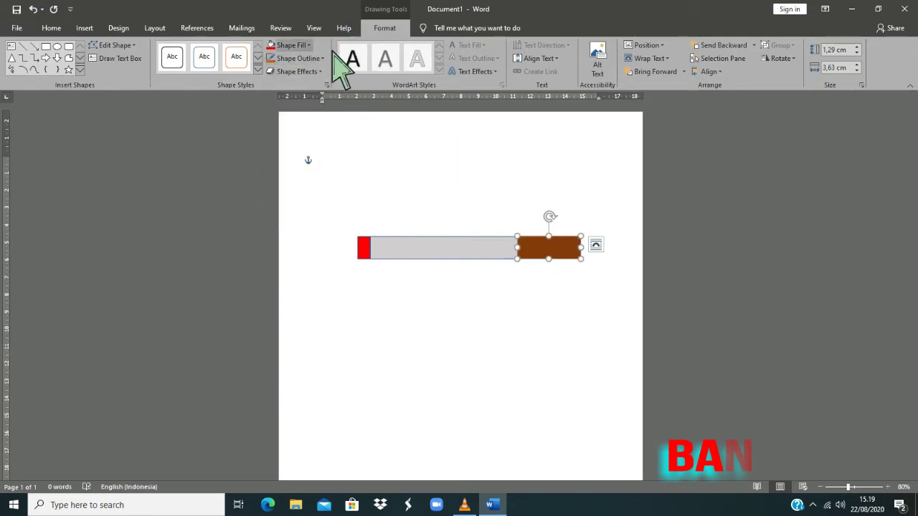
left_click(305, 45)
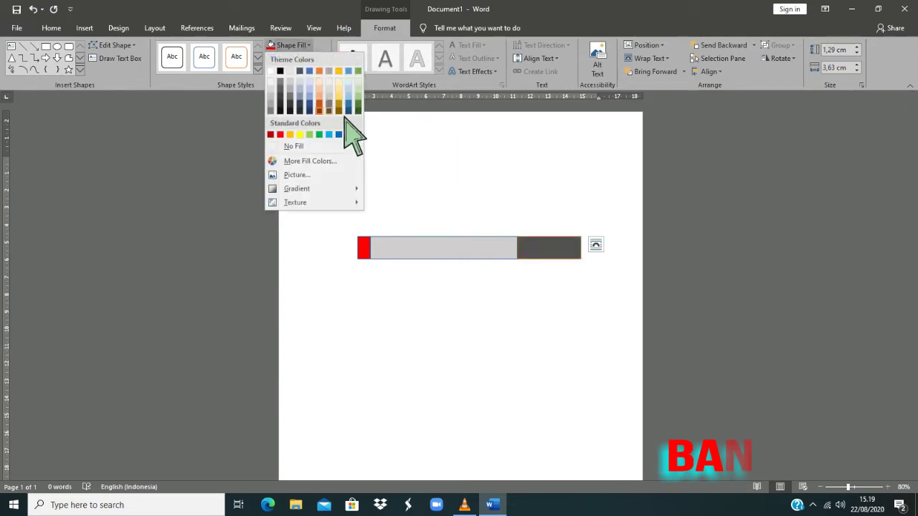
left_click(319, 103)
left_click(360, 131)
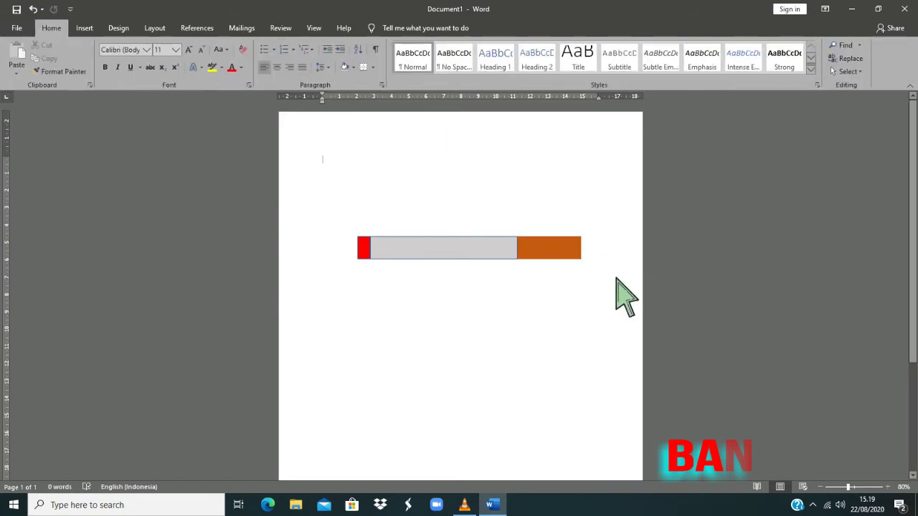
- Select the grey middle bar together with the orange end piece
left_click(476, 253)
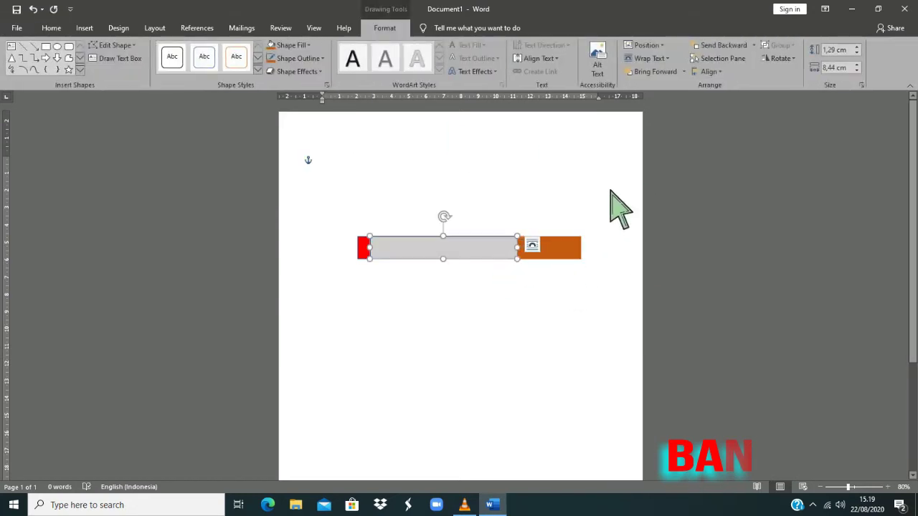
left_click(575, 184)
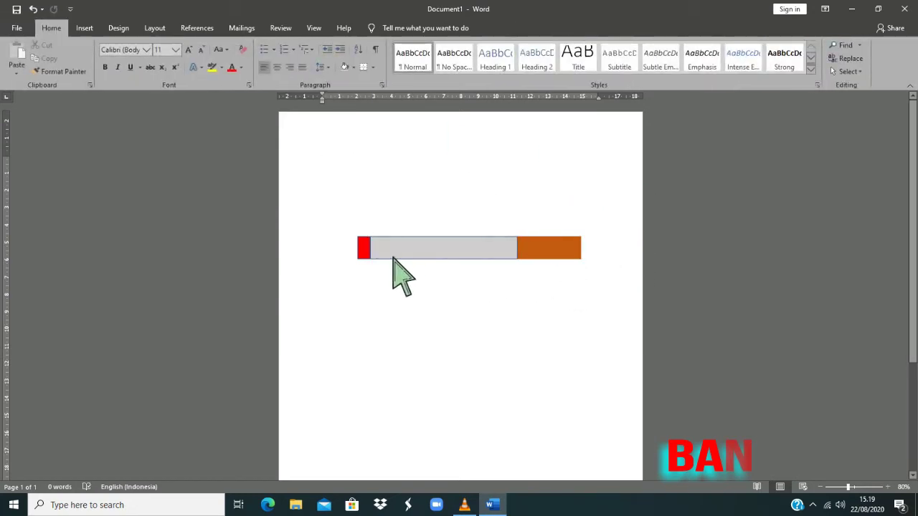
left_click(470, 258)
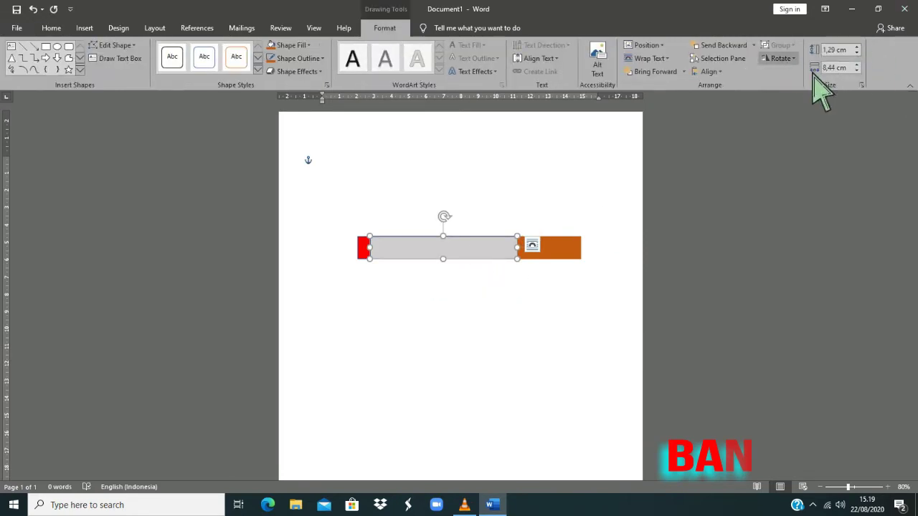
left_click(576, 251, "shift")
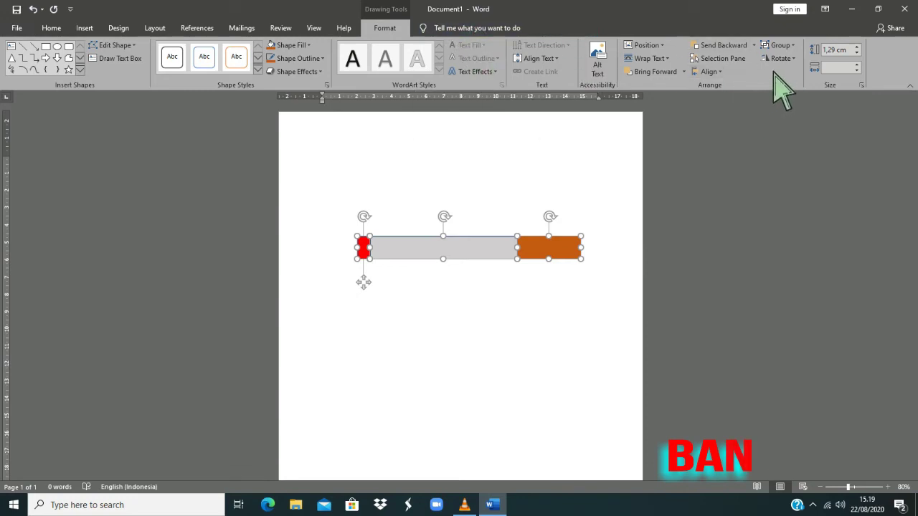
- Group the pieces into one cigarette and centre it horizontally and vertically on the page
left_click(781, 45)
left_click(786, 60)
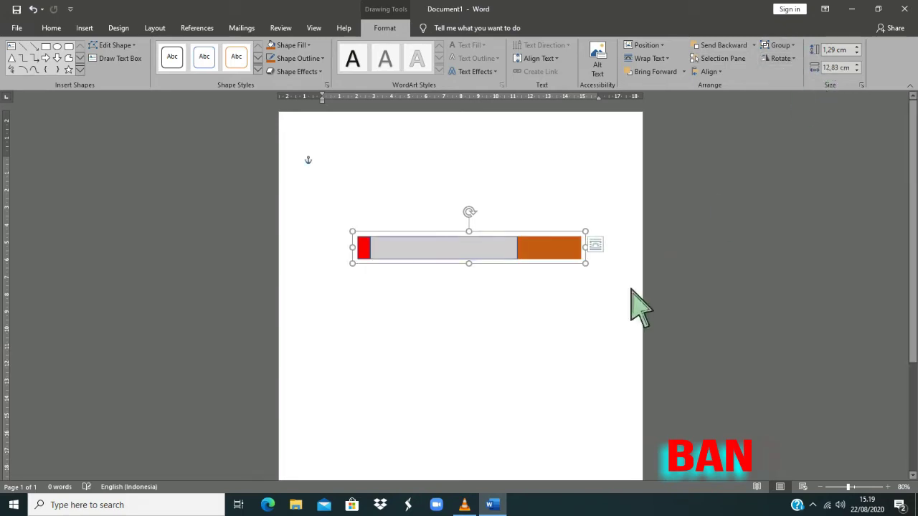
mouse_move(523, 266)
left_mouse_down()
mouse_move(502, 287)
mouse_move(508, 307)
mouse_move(506, 264)
left_mouse_up()
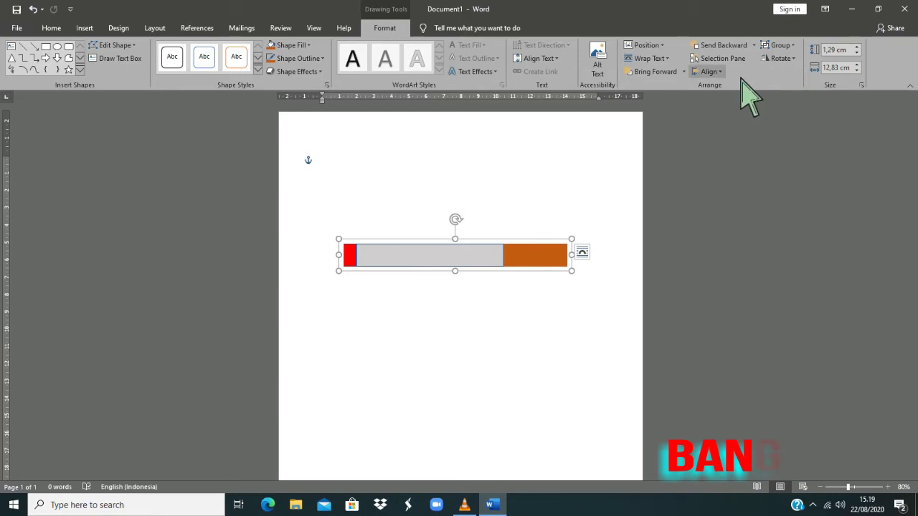
left_click(708, 71)
left_click(750, 96)
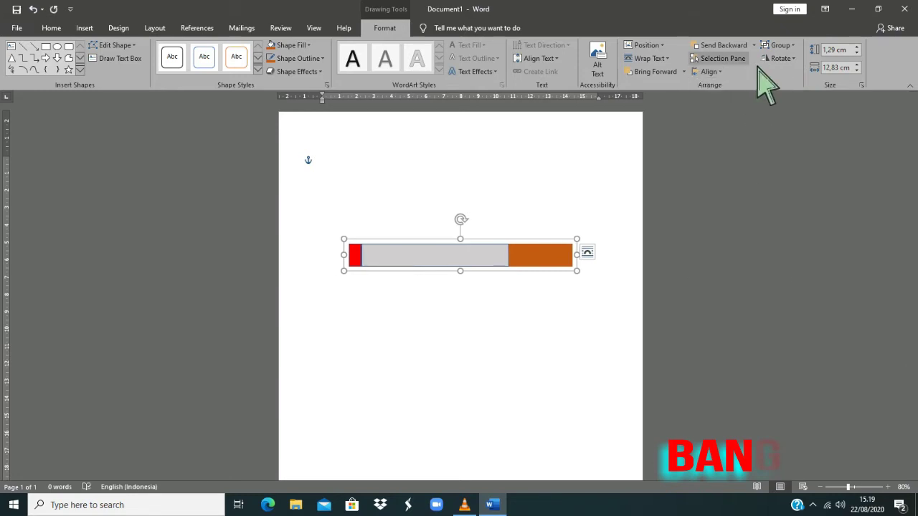
left_click(710, 71)
left_click(749, 139)
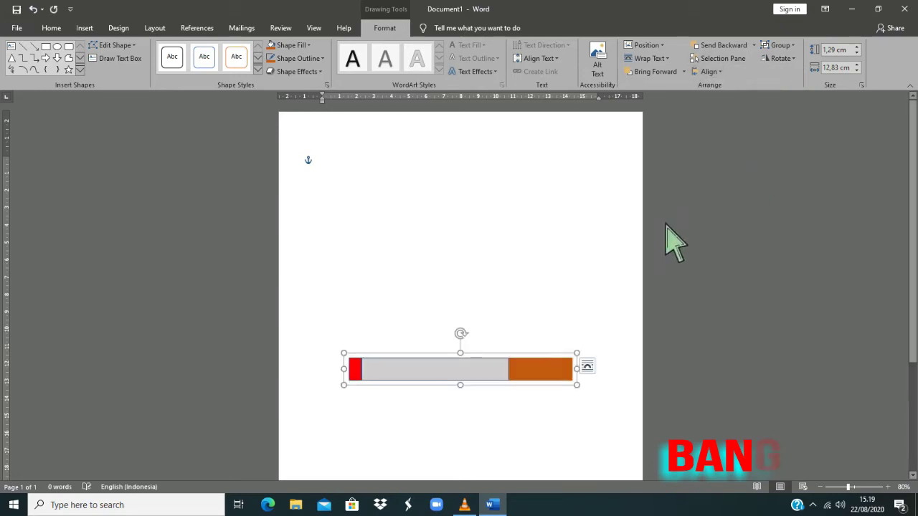
- Narrow the grouped cigarette slightly from its right end
left_click(578, 240)
scroll(582, 251, "down", 4)
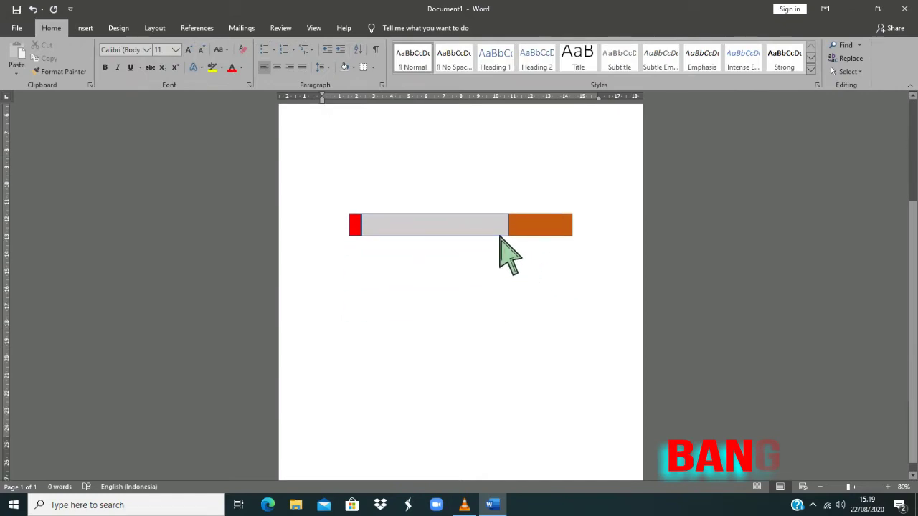
left_click(500, 235)
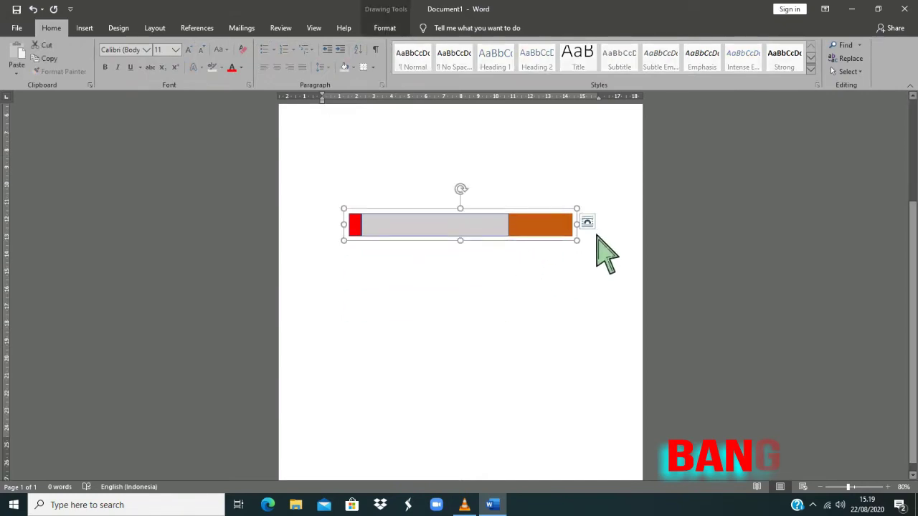
left_click_drag(596, 233, 591, 234)
left_click(531, 276)
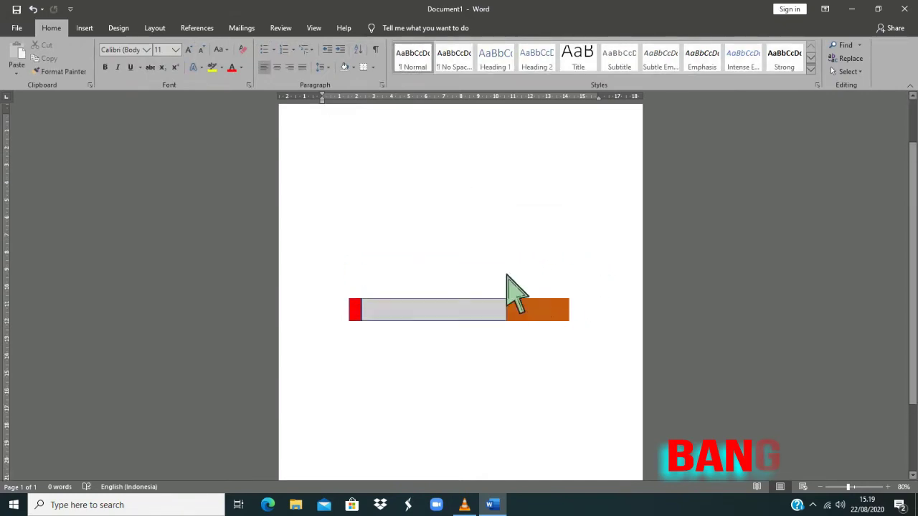
scroll(552, 266, "down", 2)
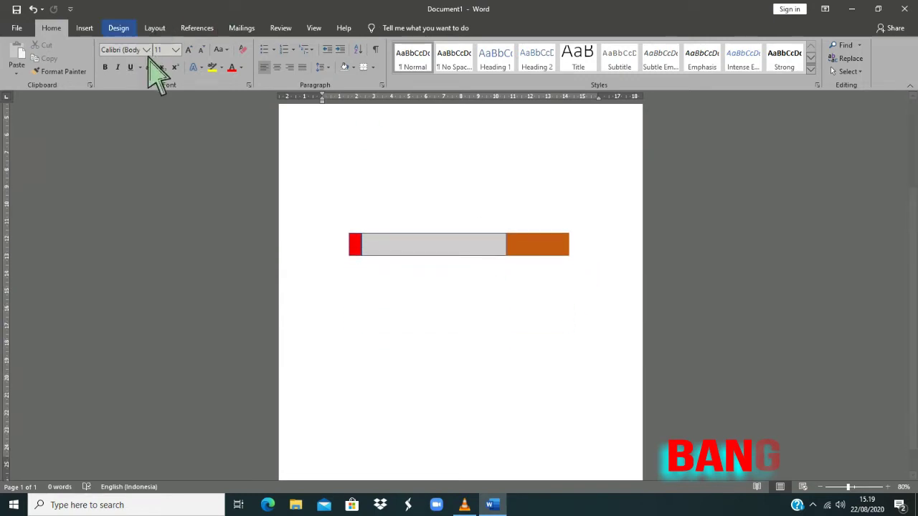
- Draw a large "No" prohibition symbol over the cigarette and thin its ring and slash
left_click(85, 28)
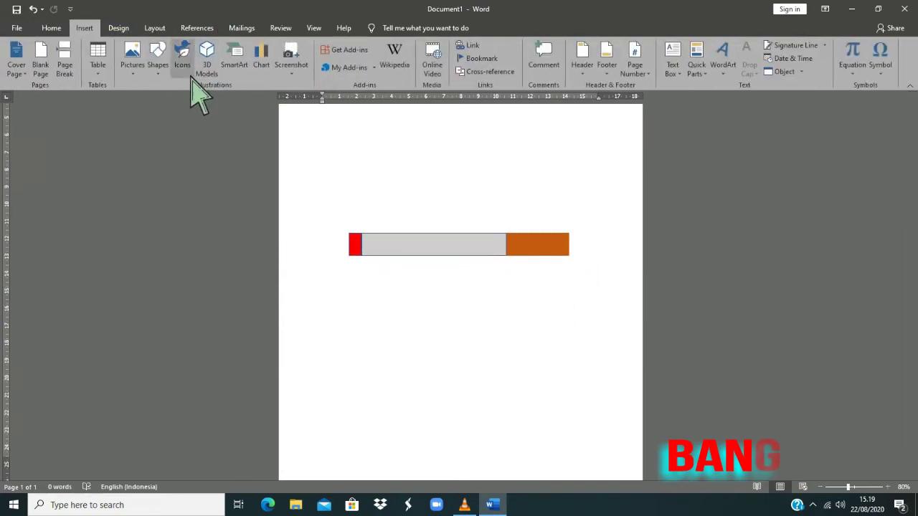
left_click(170, 74)
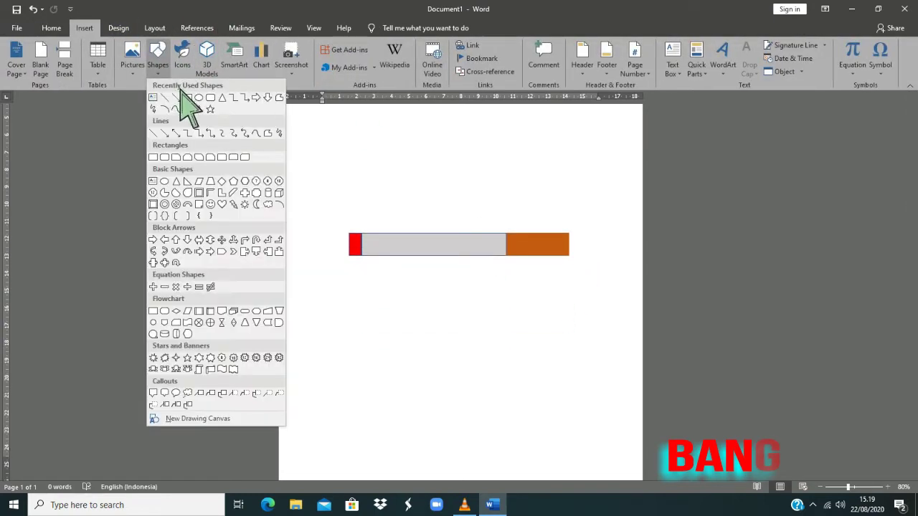
left_click(197, 215)
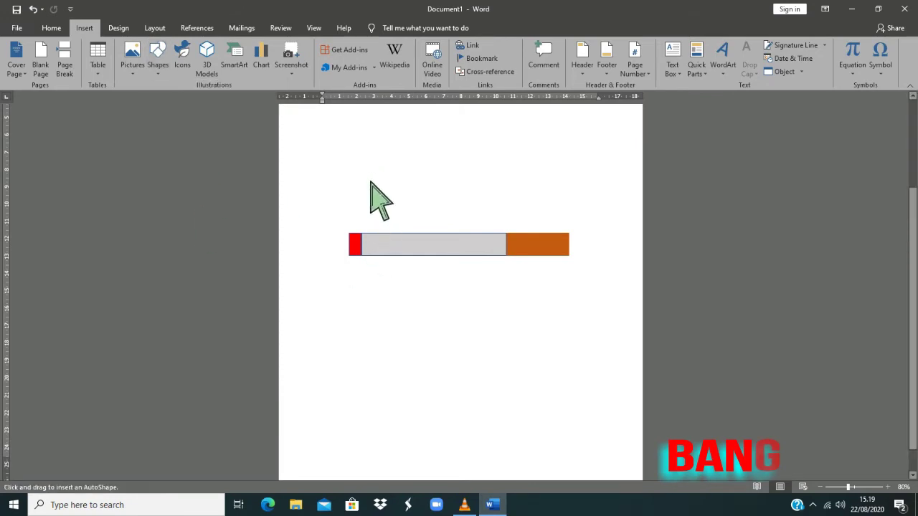
left_click_drag(349, 170, 604, 366)
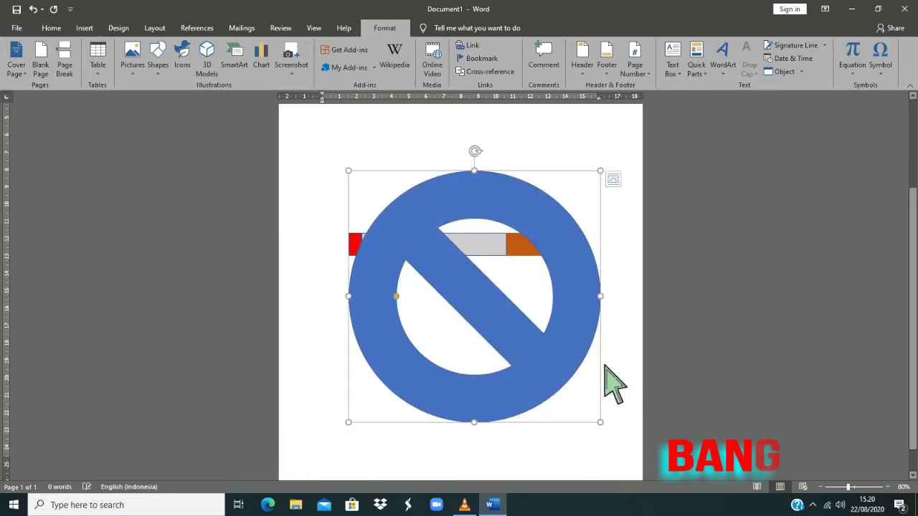
left_click_drag(416, 308, 391, 307)
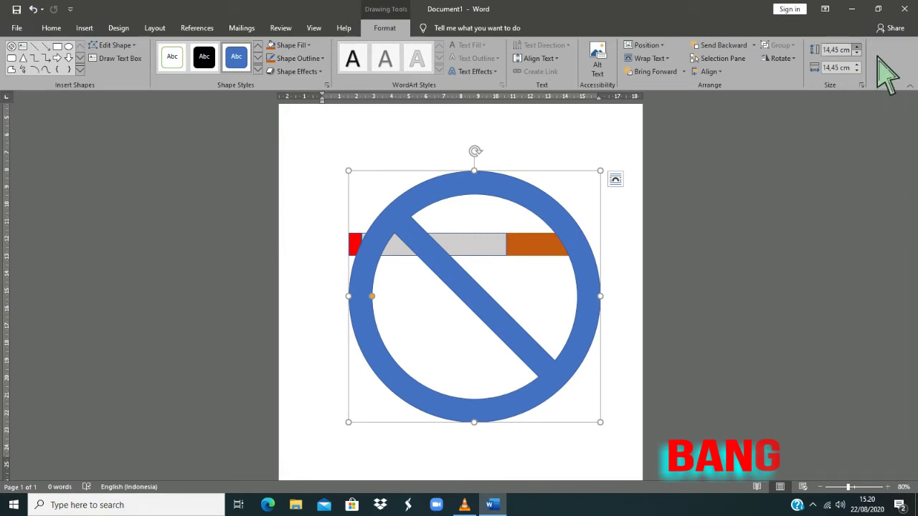
- Resize the prohibition symbol to a 12 cm × 12 cm circle
type("15")
key("Return")
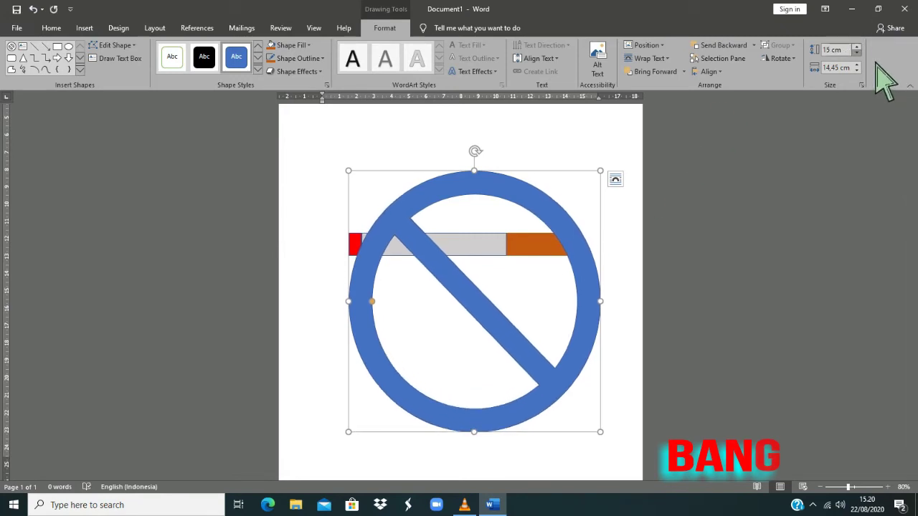
key("Down")
key("Down")
key("Down")
key("Down")
key("Down")
key("Down")
key("Down")
key("Down")
key("Down")
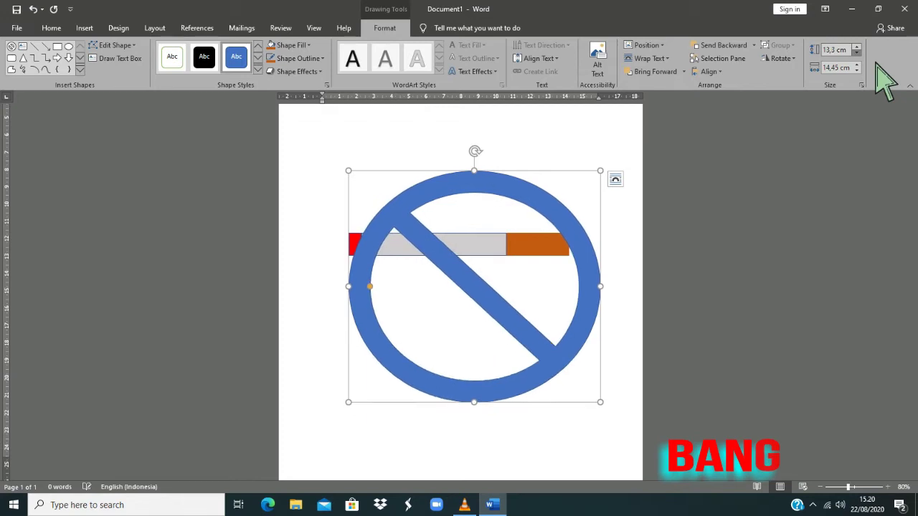
key("Down")
key("Down")
key("Down")
key("Down")
key("Down")
key("Down")
key("Down")
key("Down")
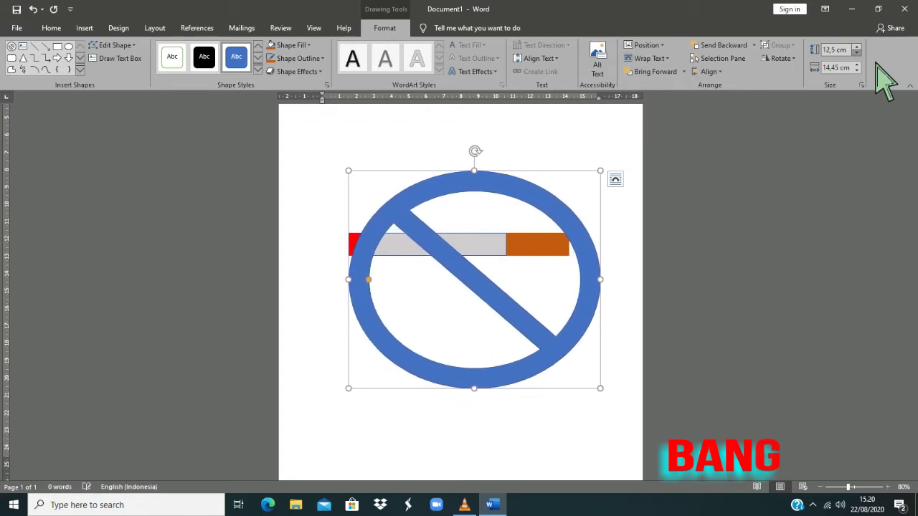
key("Down")
key("Down")
key("Down")
key("Down")
key("Down")
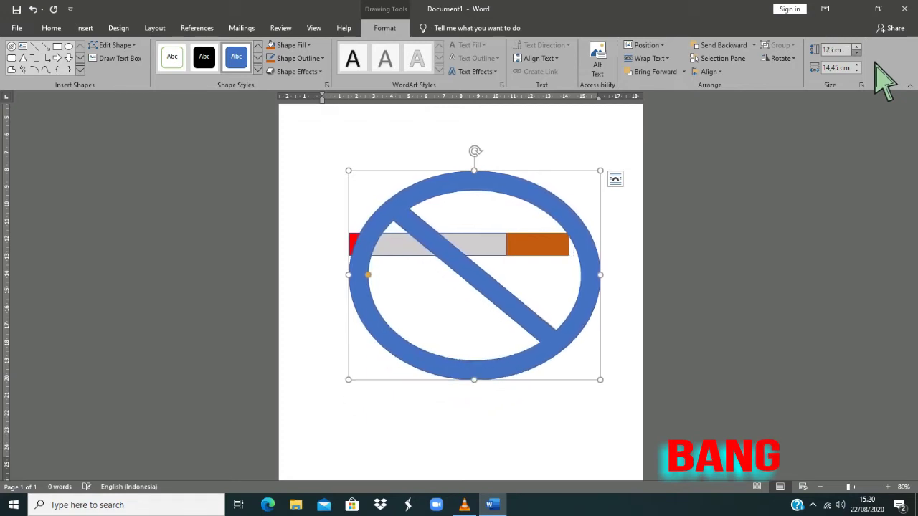
key("Down")
key("Down")
key("Down")
key("Down")
key("Down")
key("Down")
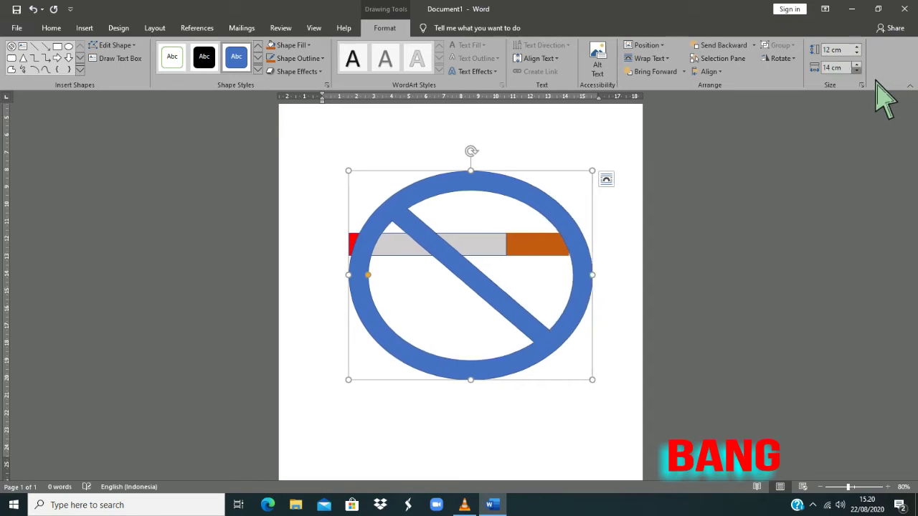
key("Down")
key("Down")
key("Down")
key("Down")
key("Down")
key("Down")
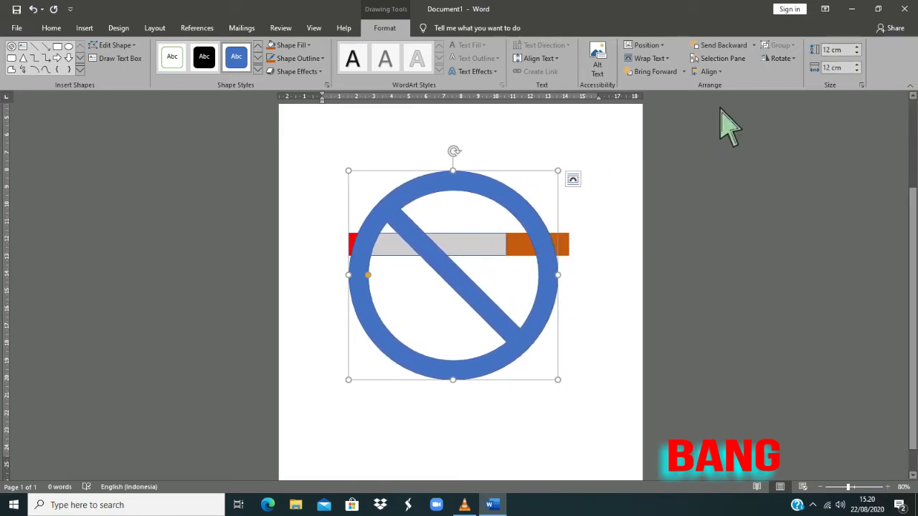
- Centre the sign horizontally on the page with Align Center
left_click(710, 72)
left_click(748, 97)
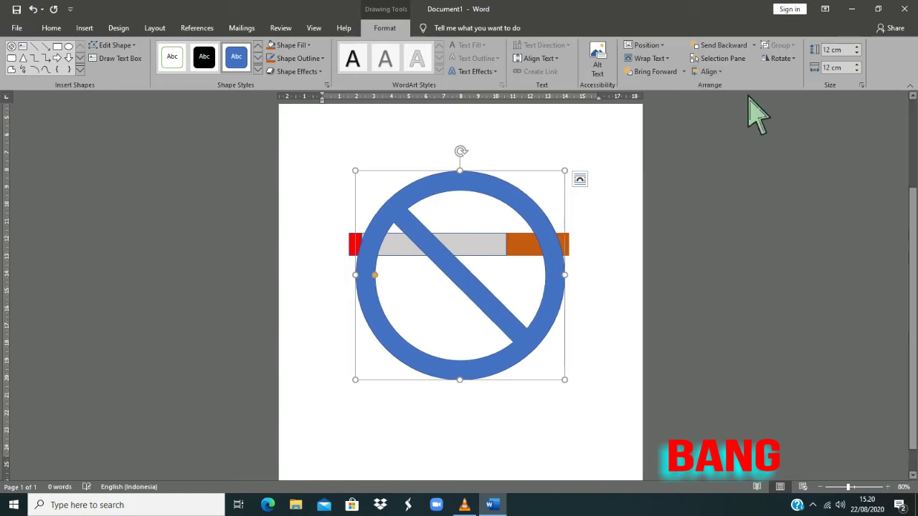
left_click(713, 72)
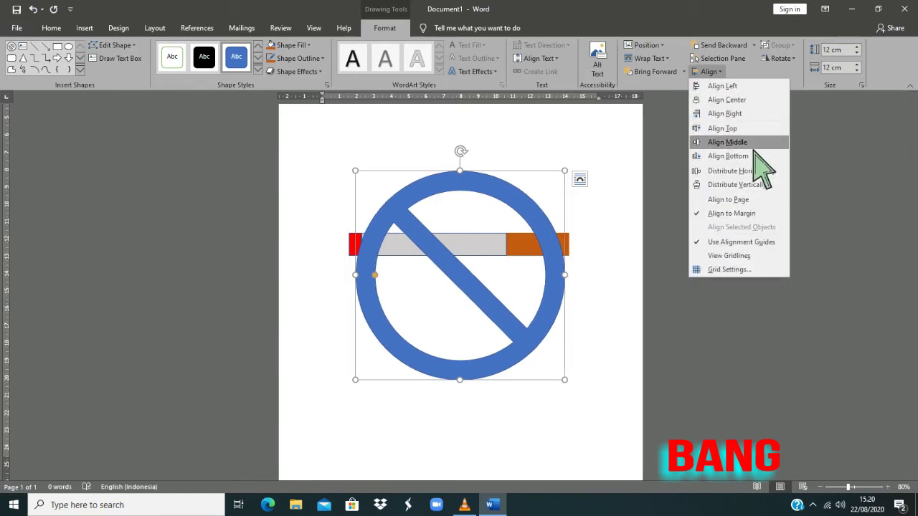
- Centre the sign vertically and shrink the cigarette to 8.97 × 0.99 cm inside the ring
left_click(752, 143)
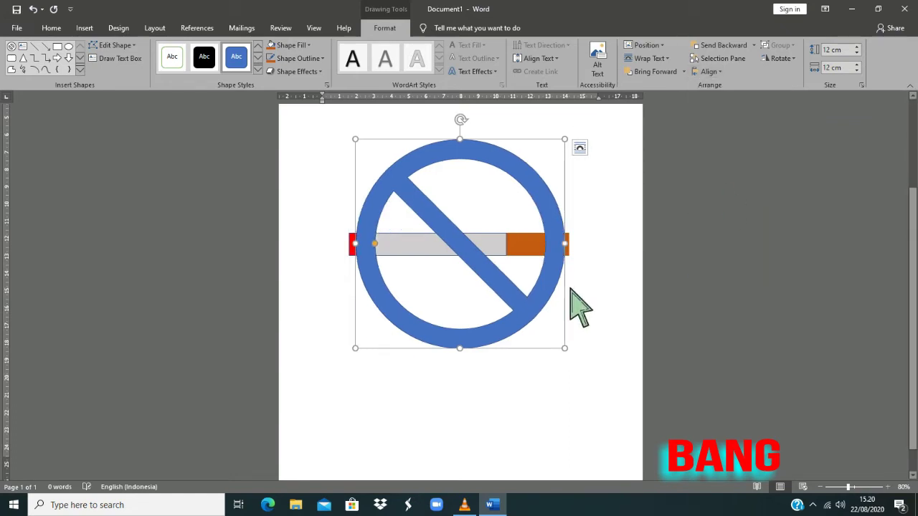
left_click(540, 254)
mouse_move(365, 252)
left_mouse_down()
mouse_move(414, 252)
mouse_move(405, 253)
left_mouse_up()
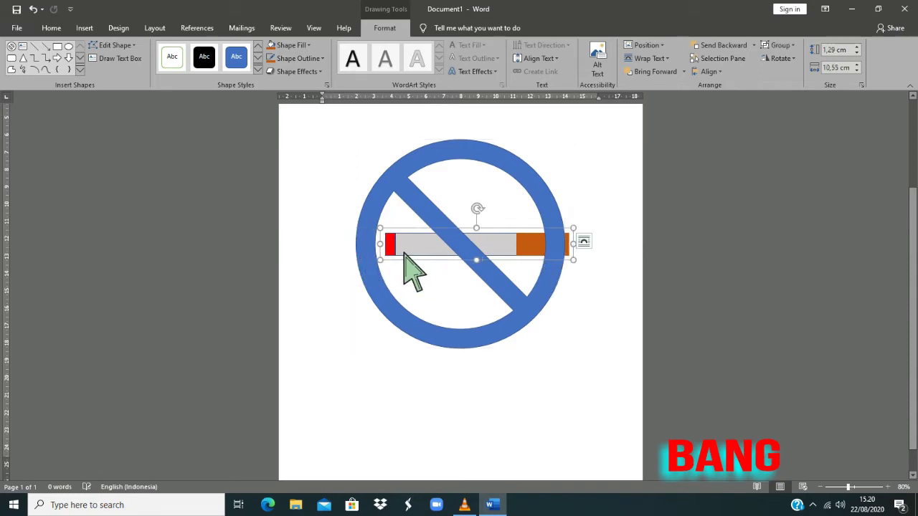
left_click_drag(593, 253, 562, 255)
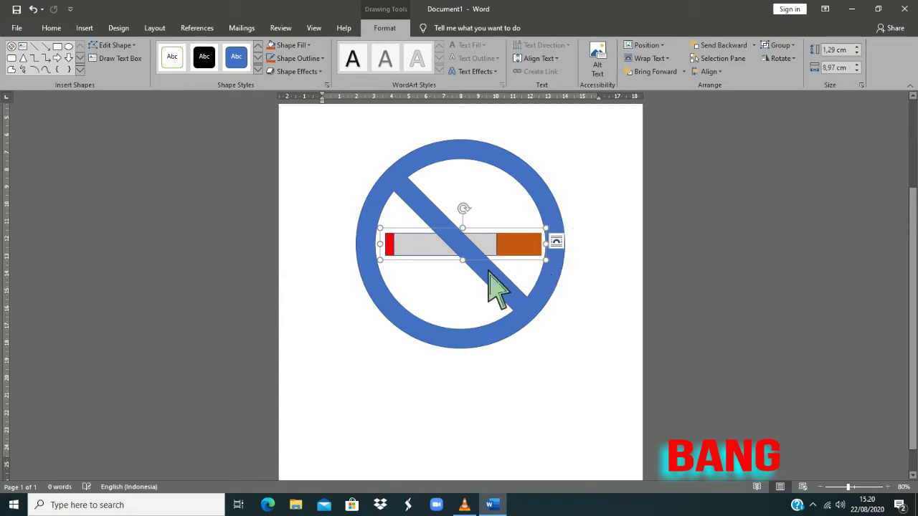
left_click_drag(482, 269, 482, 263)
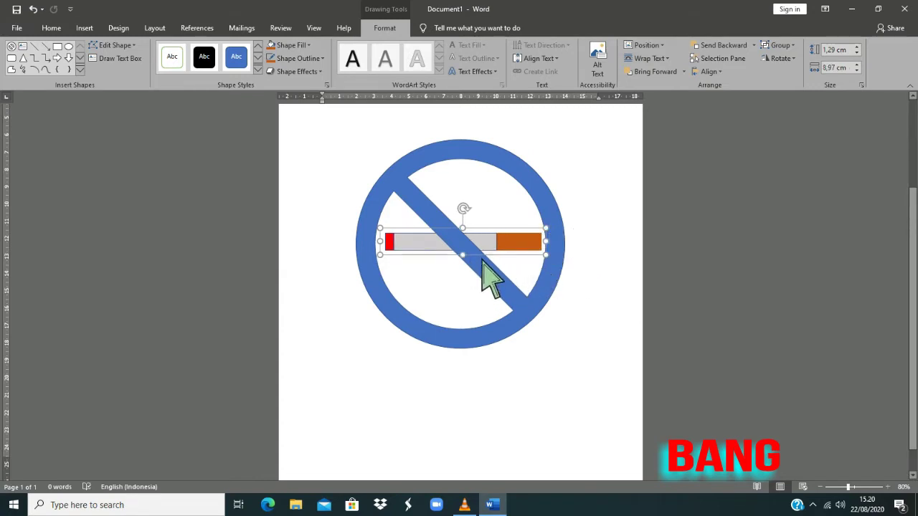
left_click(426, 180)
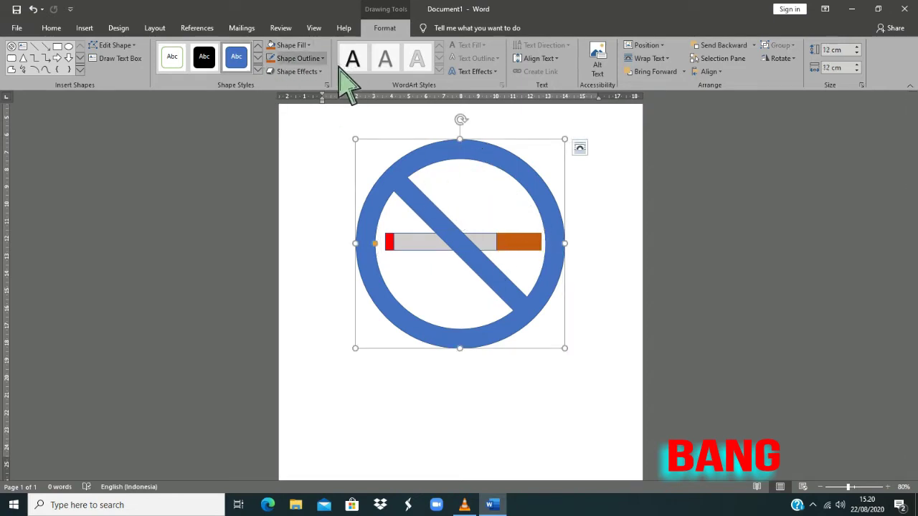
- Fill the blue prohibition circle and slash with dark red
left_click(307, 45)
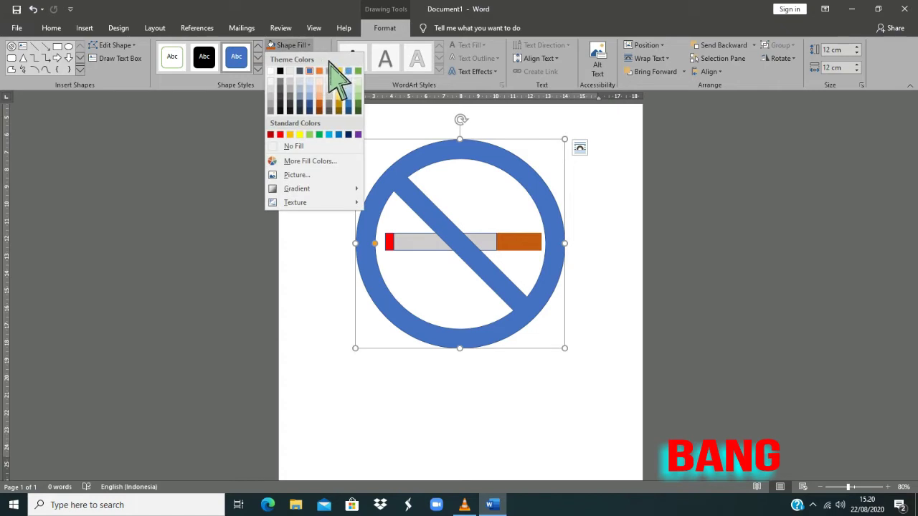
left_click(294, 146)
scroll(531, 255, "down", 1)
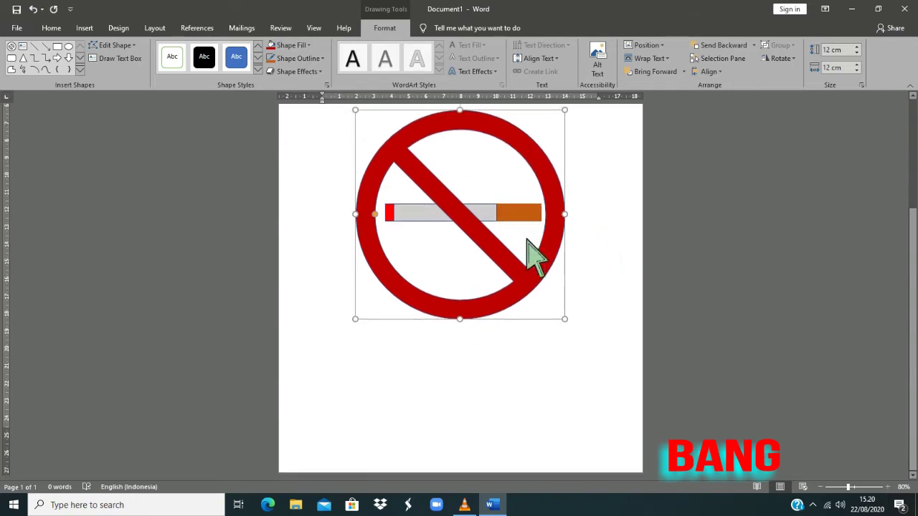
left_click(530, 218)
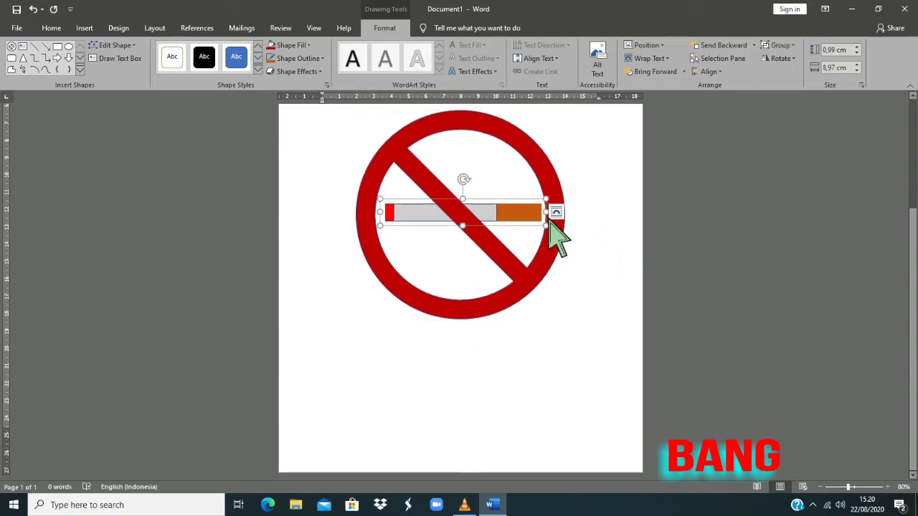
scroll(510, 199, "up", 4)
left_click(536, 272)
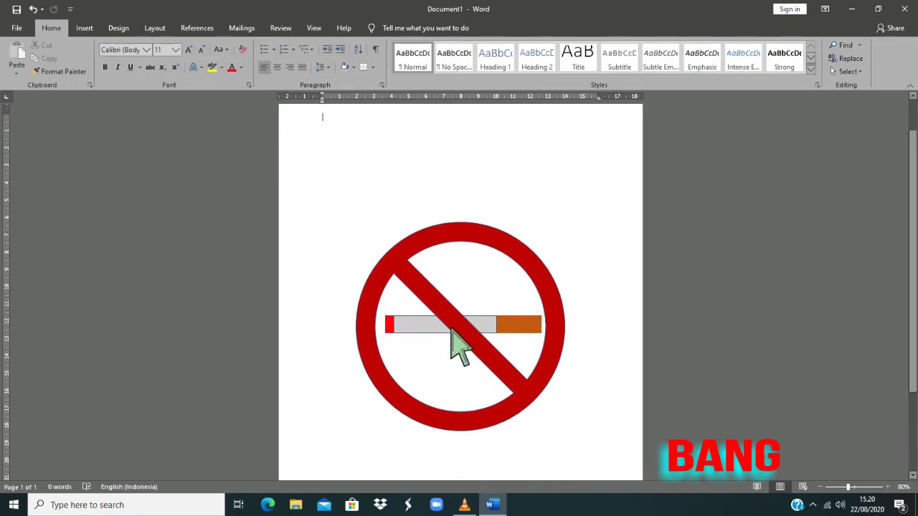
left_click(85, 28)
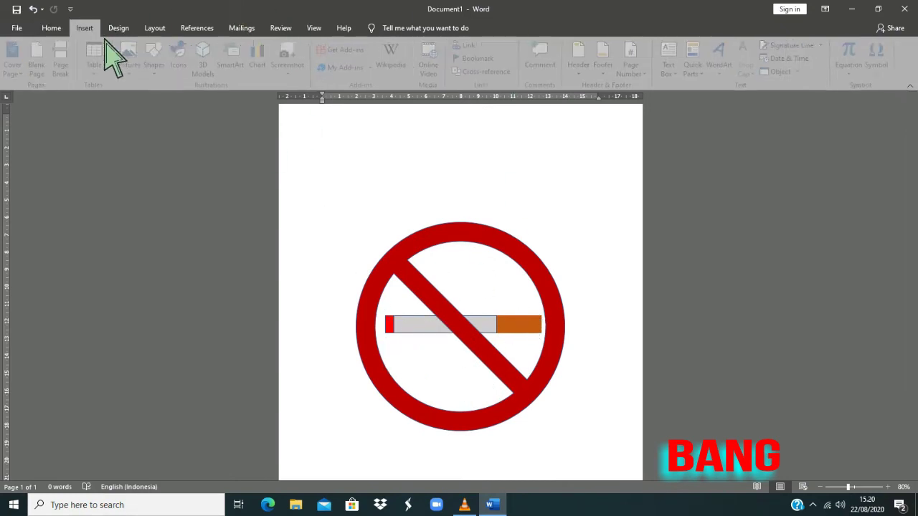
- Draw a freeform scribble smoke line rising from the cigarette's tip
left_click(160, 65)
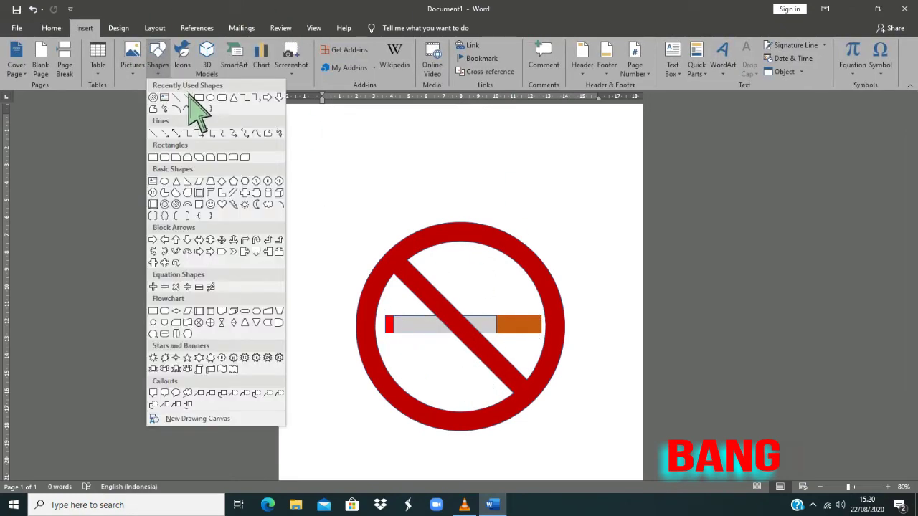
left_click(208, 133)
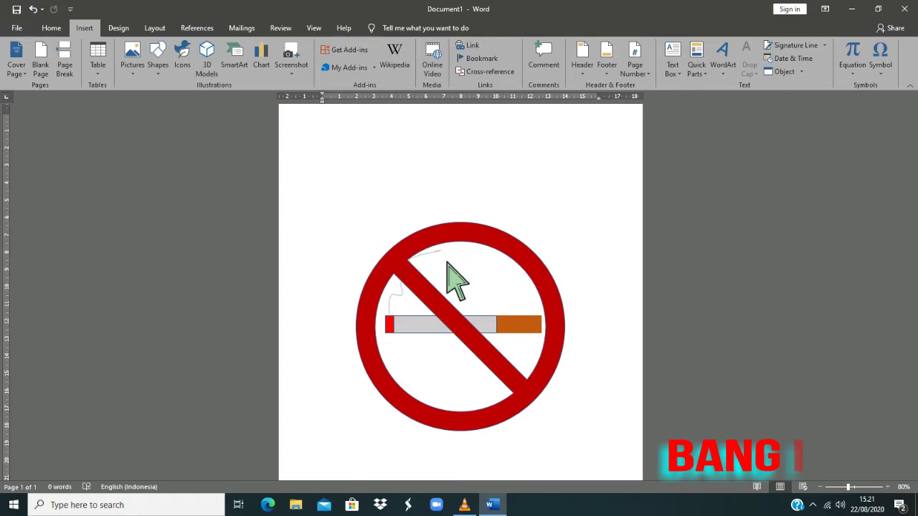
left_click(431, 314)
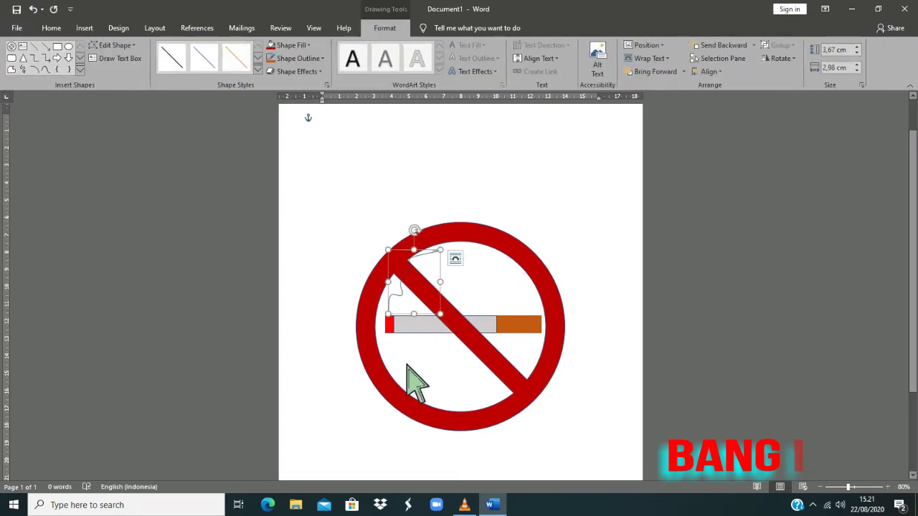
- Give the smoke line a 4½ pt black outline
left_click(323, 58)
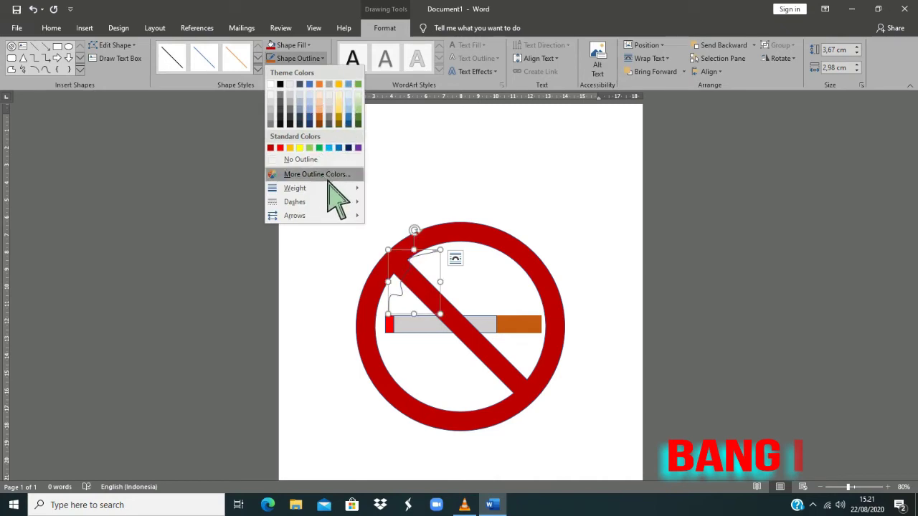
mouse_move(295, 188)
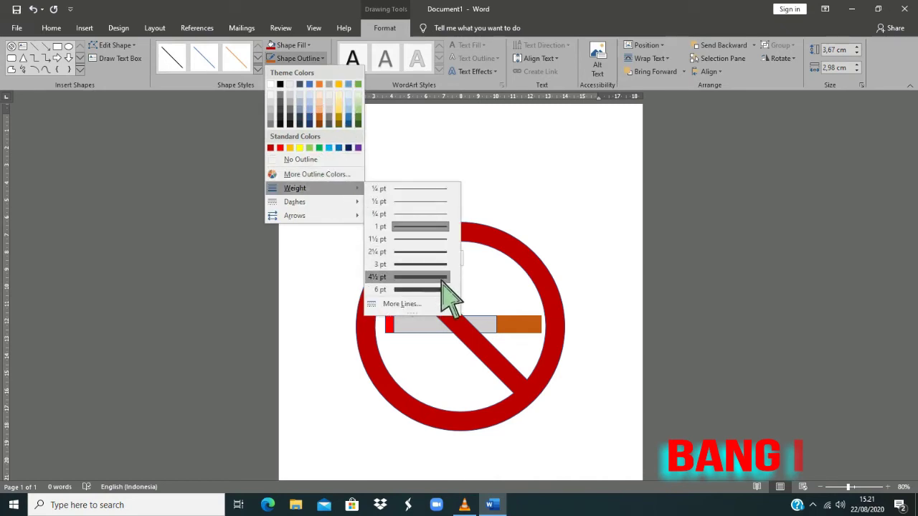
left_click(443, 279)
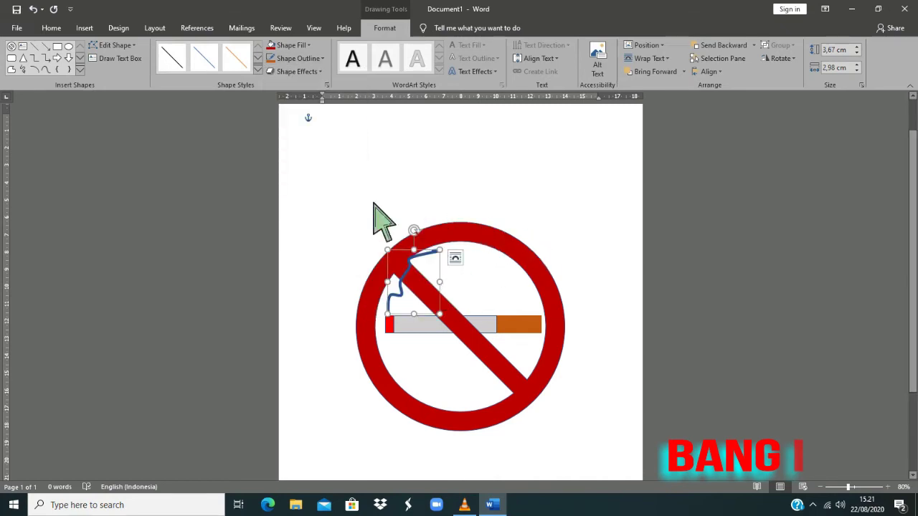
left_click(298, 59)
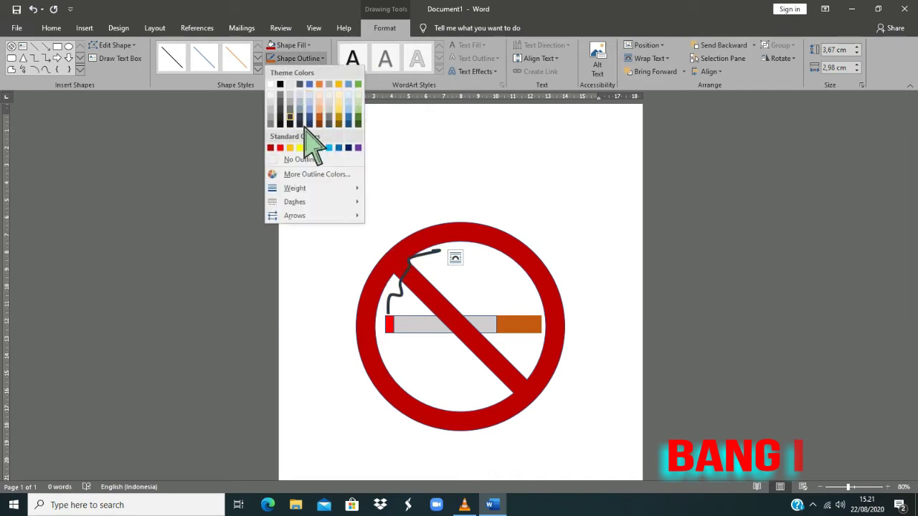
left_click(302, 95)
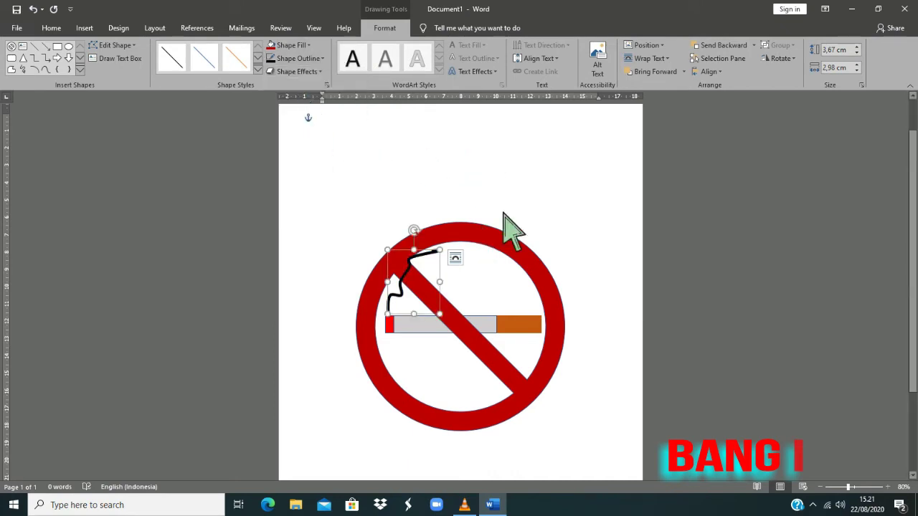
left_click(459, 404)
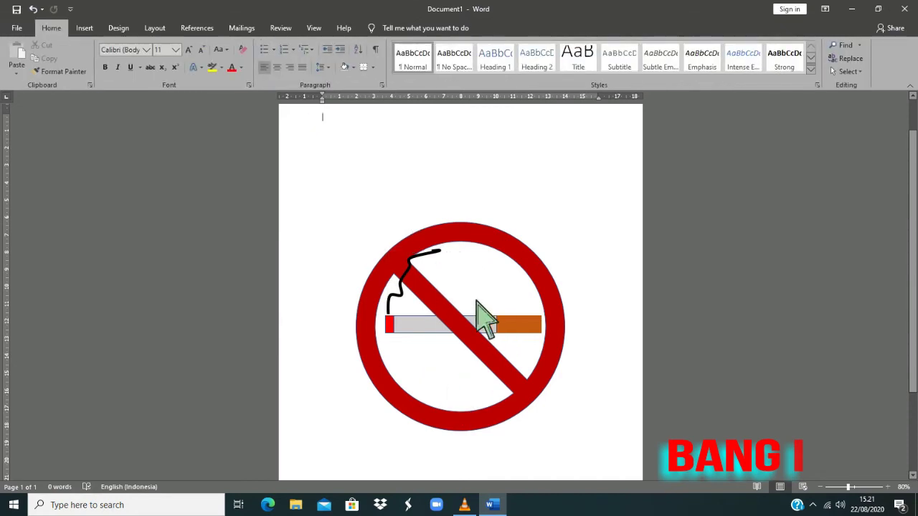
left_click(539, 329)
- Shorten the cigarette slightly from its right end so its orange tip sits inside the ring
scroll(602, 320, "down", 2)
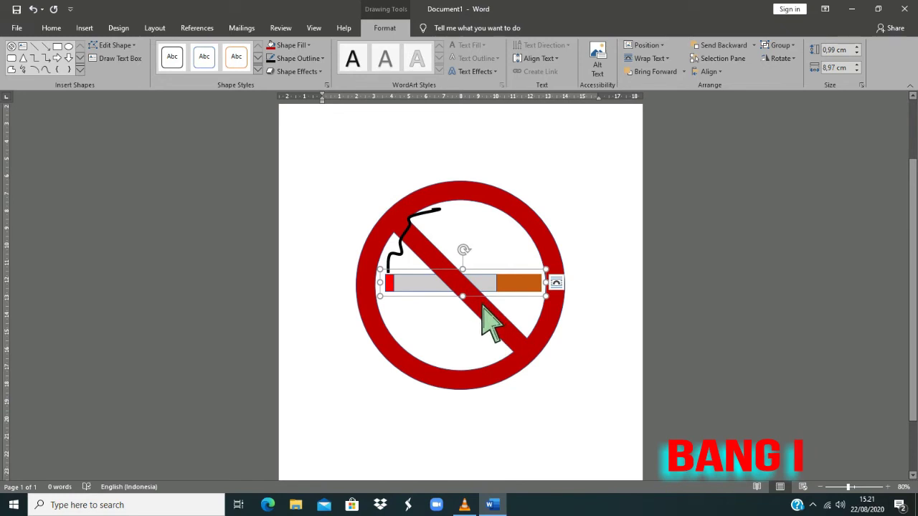
left_click(482, 306)
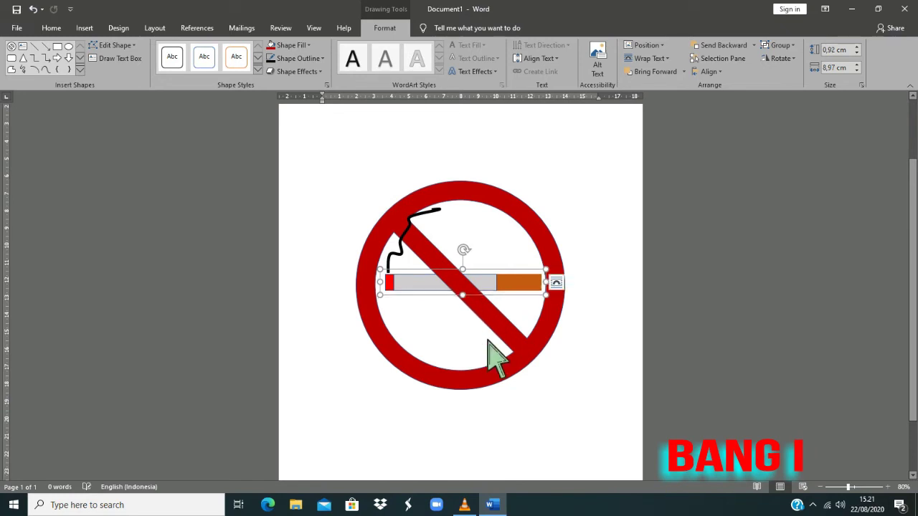
left_click(567, 375)
scroll(593, 358, "down", 1)
scroll(593, 355, "down", 2)
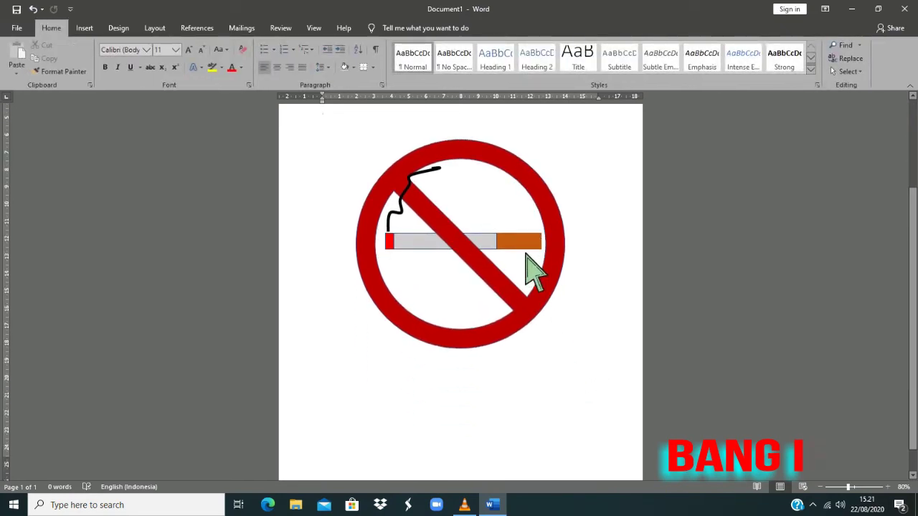
left_click(525, 251)
mouse_move(564, 249)
left_mouse_down()
mouse_move(548, 250)
mouse_move(554, 254)
left_mouse_up()
left_click(598, 328)
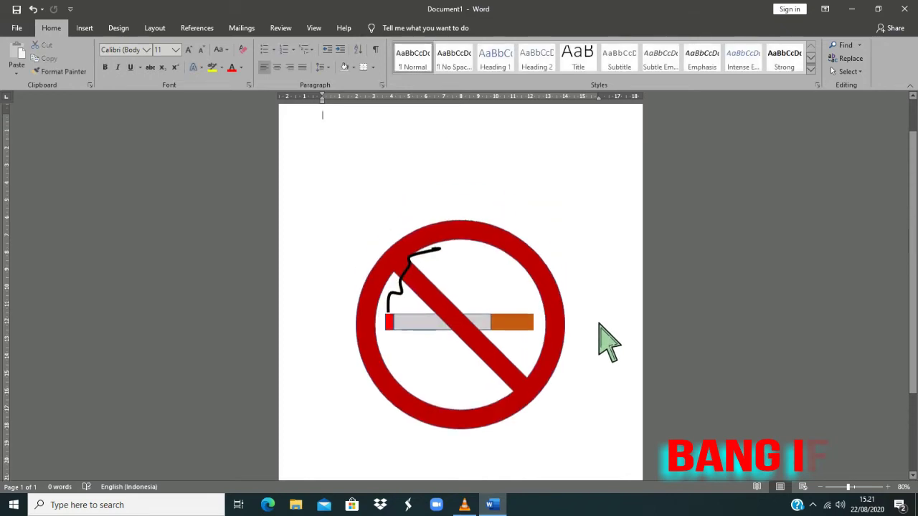
- Scroll up and down the page to review the assembled no-smoking sign
scroll(588, 351, "down", 2)
scroll(482, 328, "up", 5)
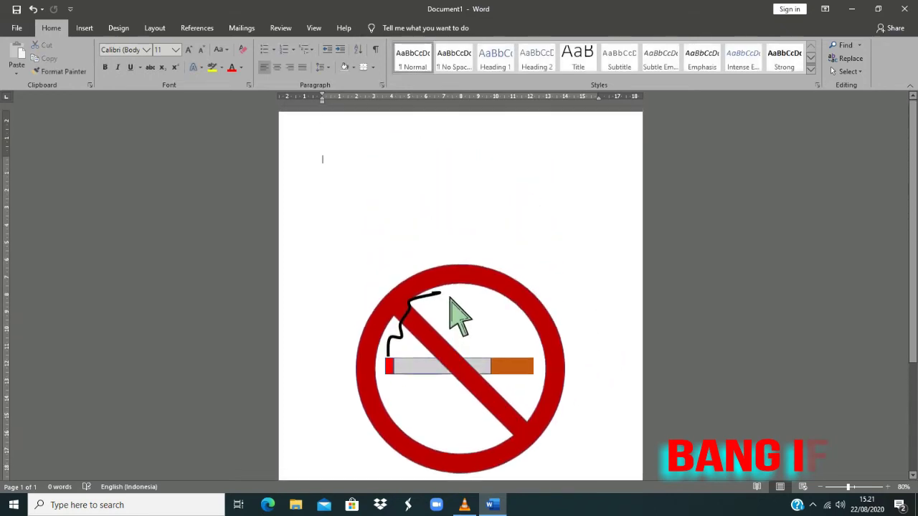
scroll(456, 314, "down", 2)
scroll(461, 320, "down", 3)
scroll(455, 305, "up", 3)
scroll(454, 301, "up", 2)
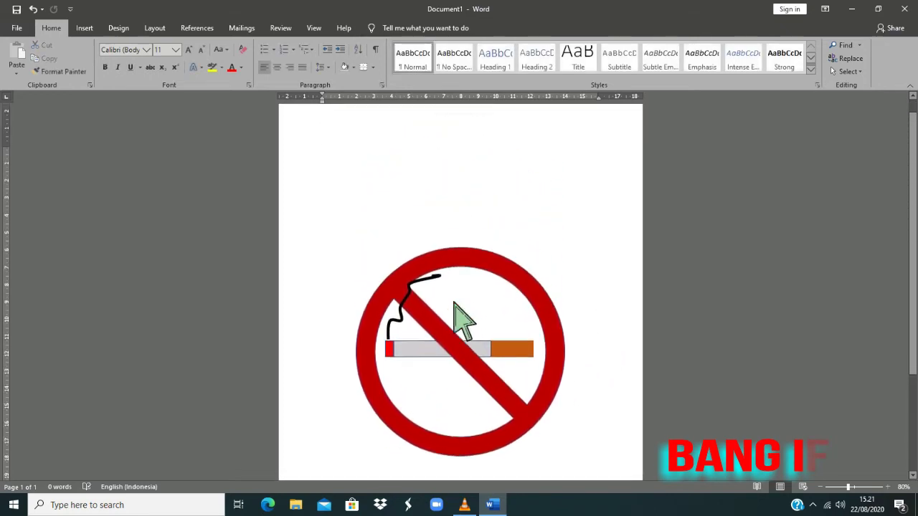
scroll(453, 301, "down", 1)
scroll(444, 280, "down", 1)
scroll(455, 302, "down", 3)
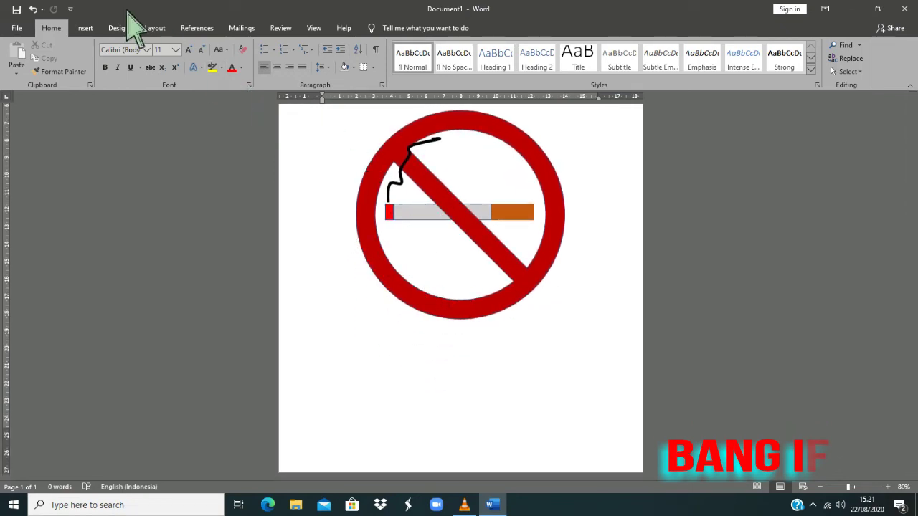
- Draw a 16.66 cm rounded square over the sign
left_click(84, 28)
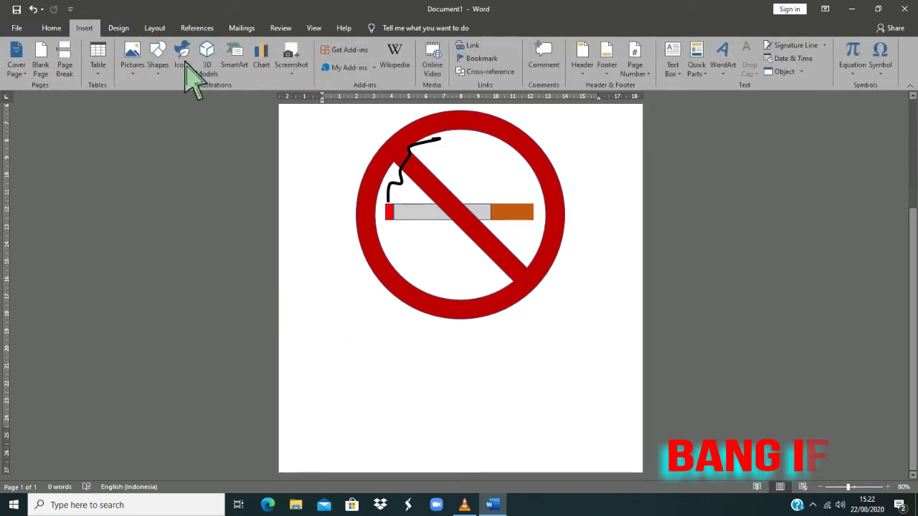
left_click(170, 76)
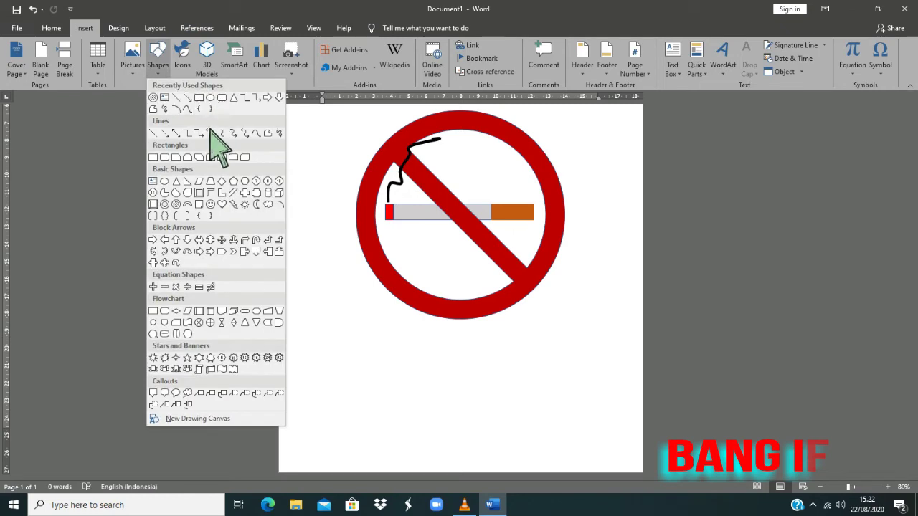
left_click(184, 180)
scroll(430, 231, "up", 2)
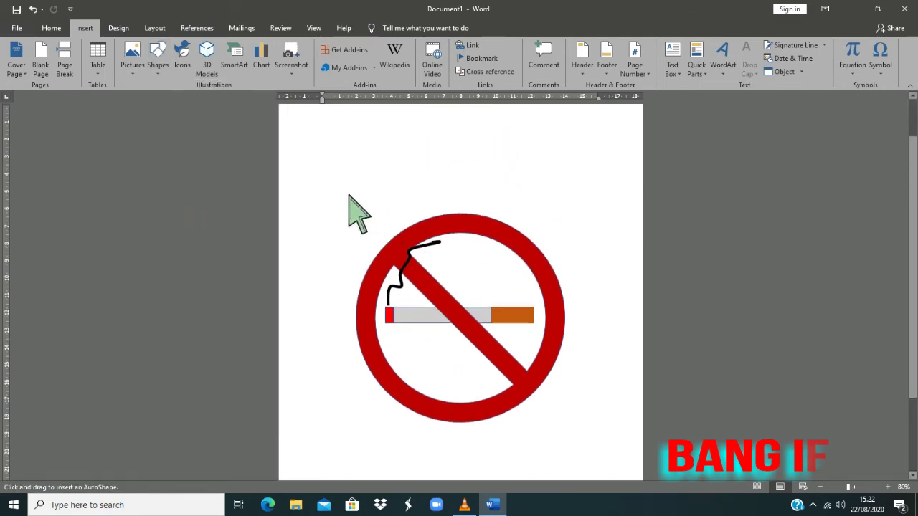
left_click_drag(328, 191, 574, 482)
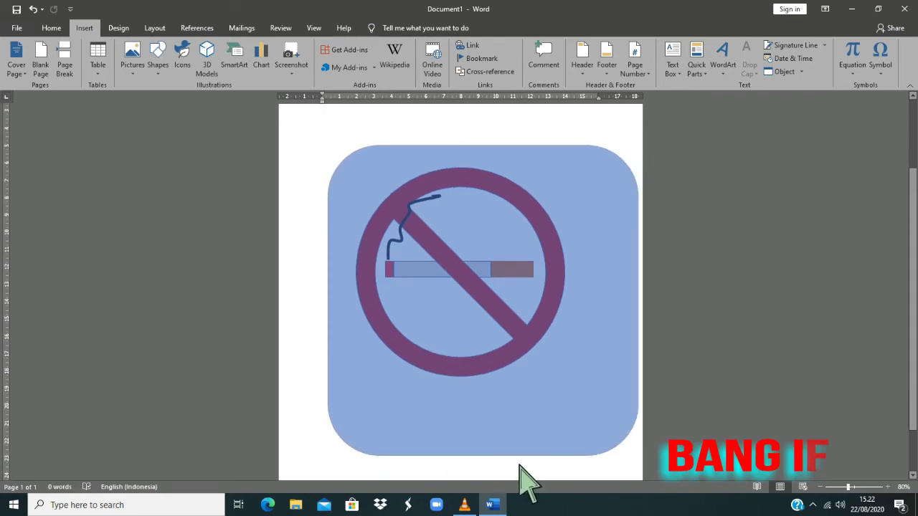
left_click_drag(573, 479, 426, 441)
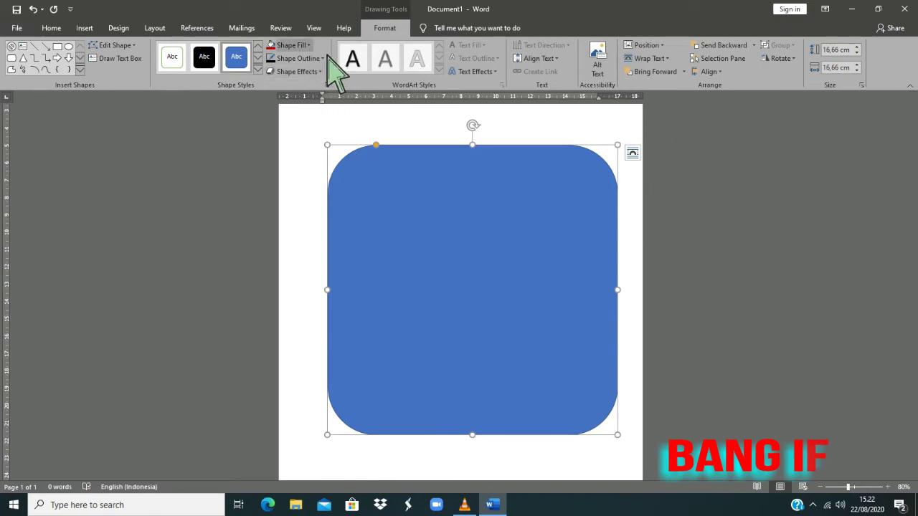
- Fill the rounded square light grey and move it down to uncover the symbol
left_click(308, 45)
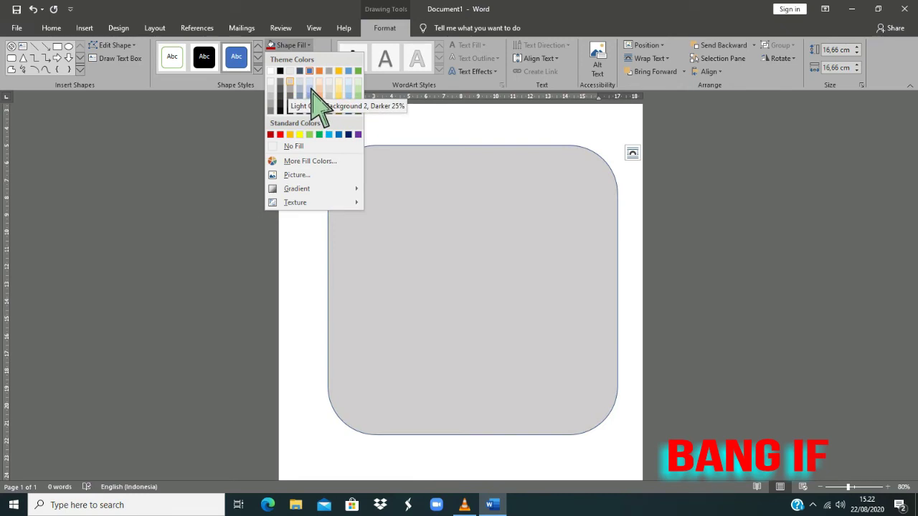
left_click(312, 89)
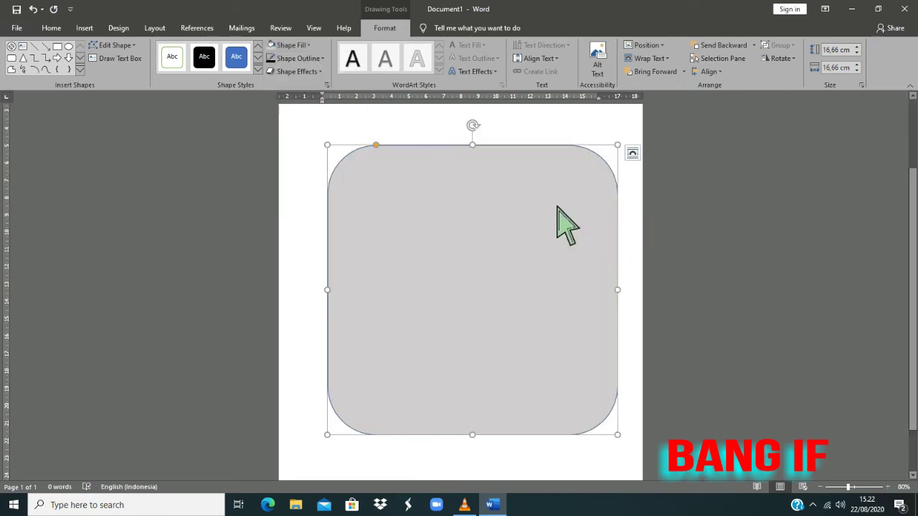
left_click_drag(557, 220, 490, 264)
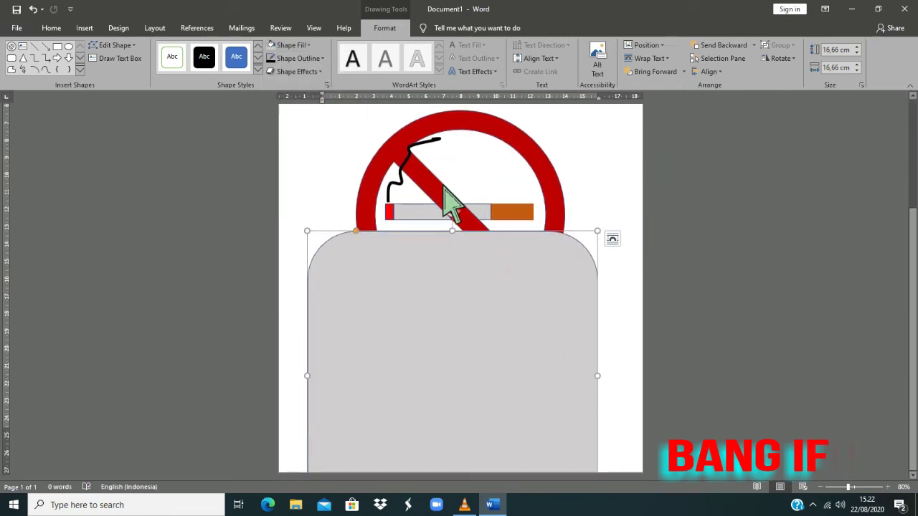
- Group the no-smoking symbol and its smoke curve into one object
left_click(450, 206)
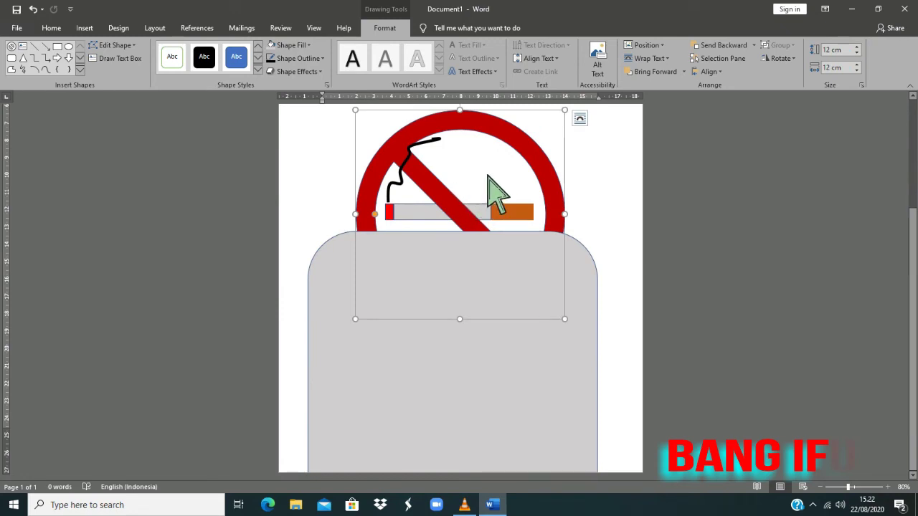
left_click(431, 153)
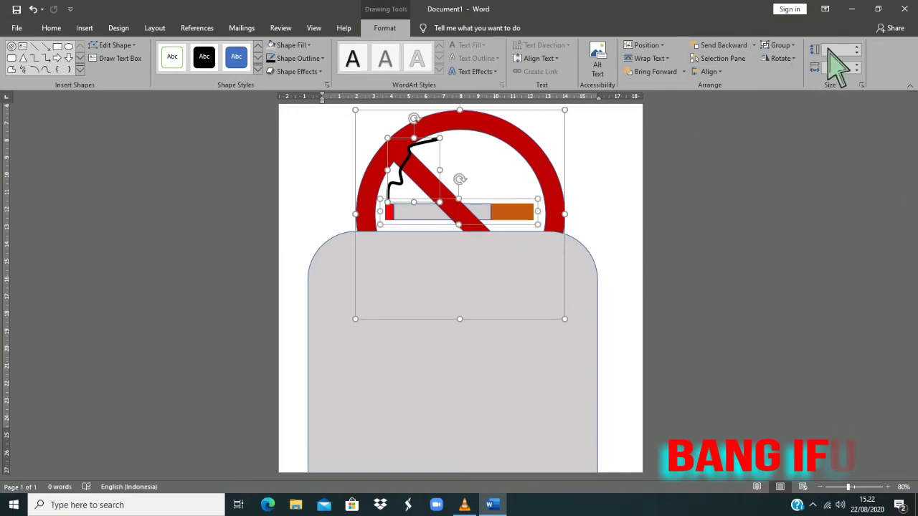
left_click(781, 45)
left_click(802, 60)
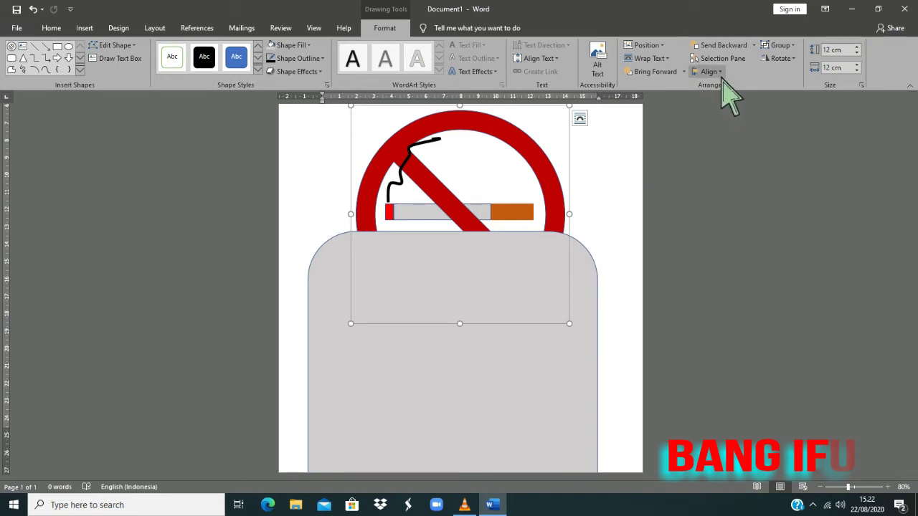
- Bring the grouped symbol to the front and slide the grey square up behind it
left_click(685, 72)
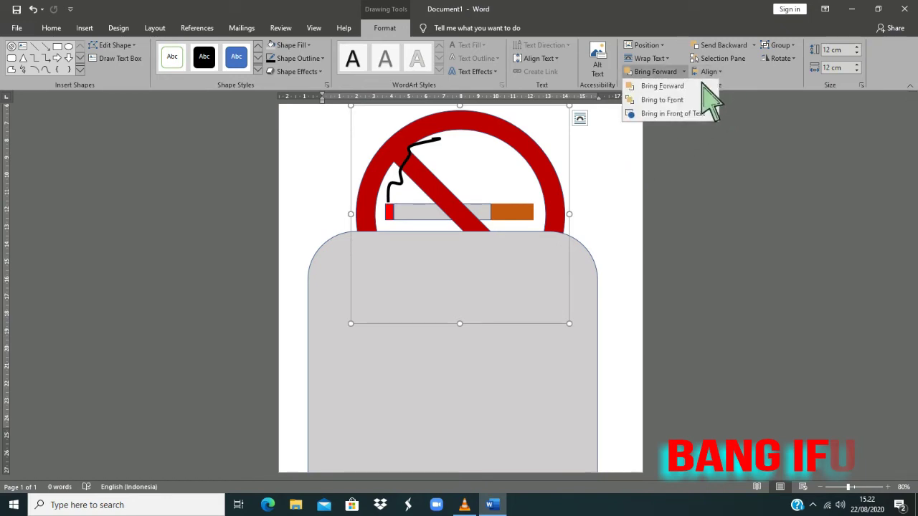
left_click(661, 102)
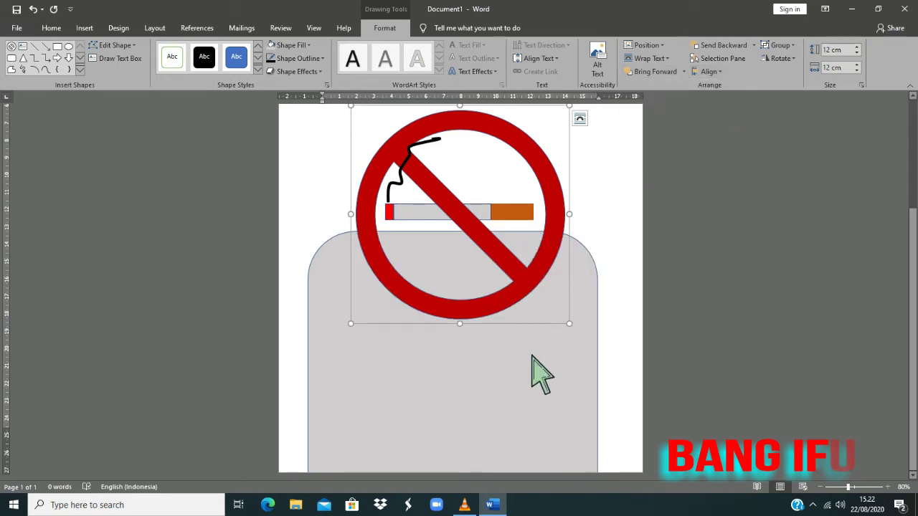
mouse_move(513, 399)
left_mouse_down()
mouse_move(526, 282)
mouse_move(536, 287)
left_mouse_up()
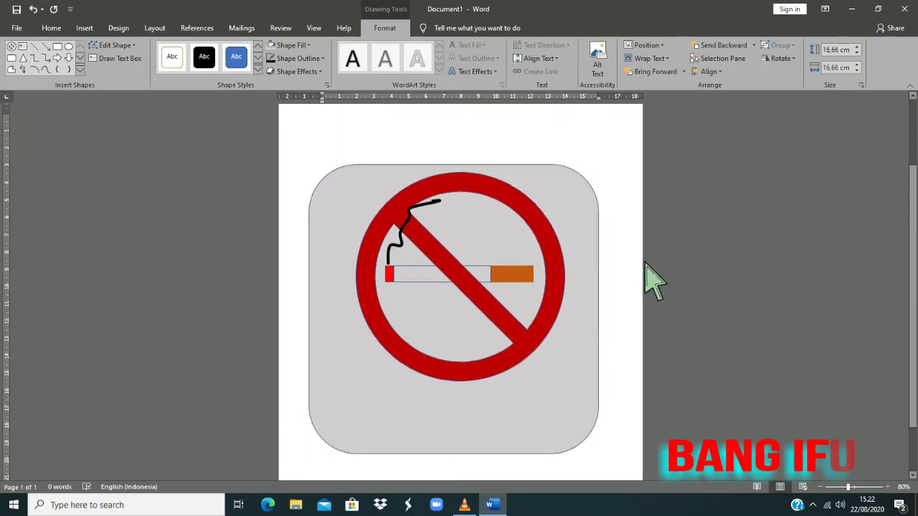
left_click(649, 284)
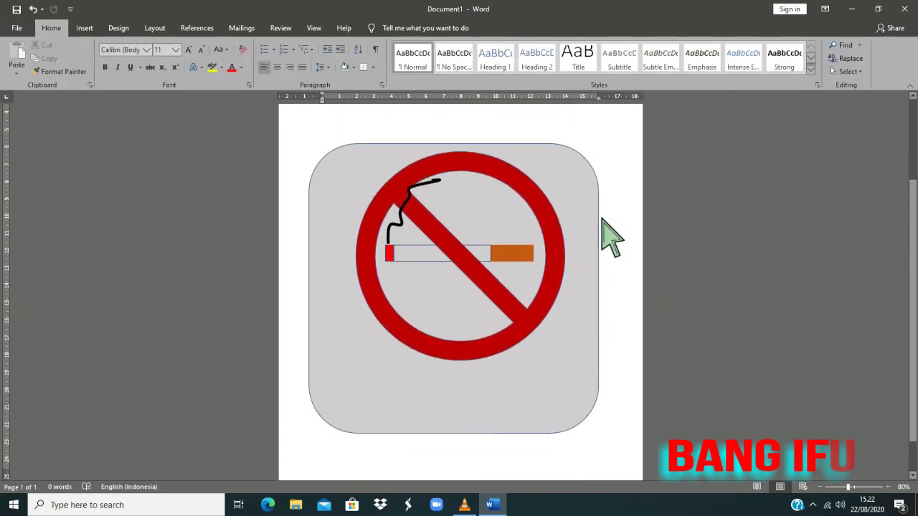
- Align the grey rounded square to the page's horizontal and vertical centre
scroll(605, 237, "down", 2)
left_click(595, 220)
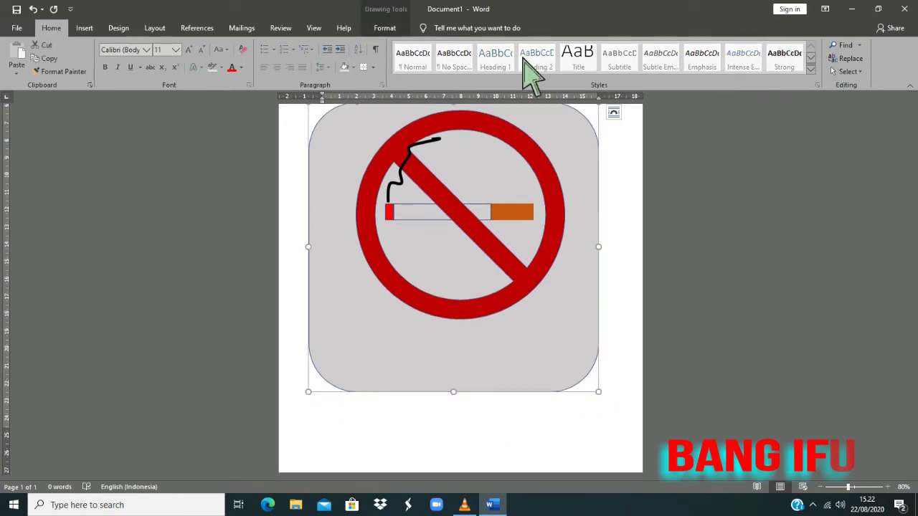
left_click(391, 29)
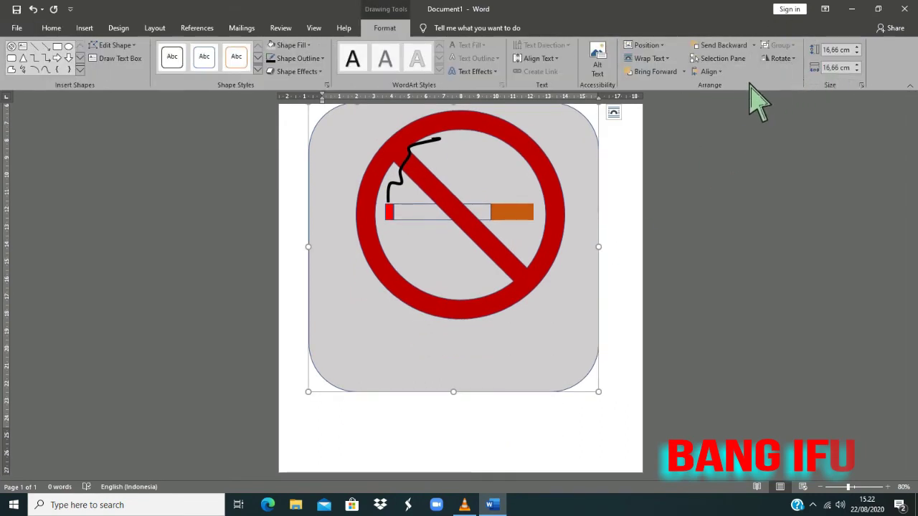
left_click(708, 72)
left_click(746, 99)
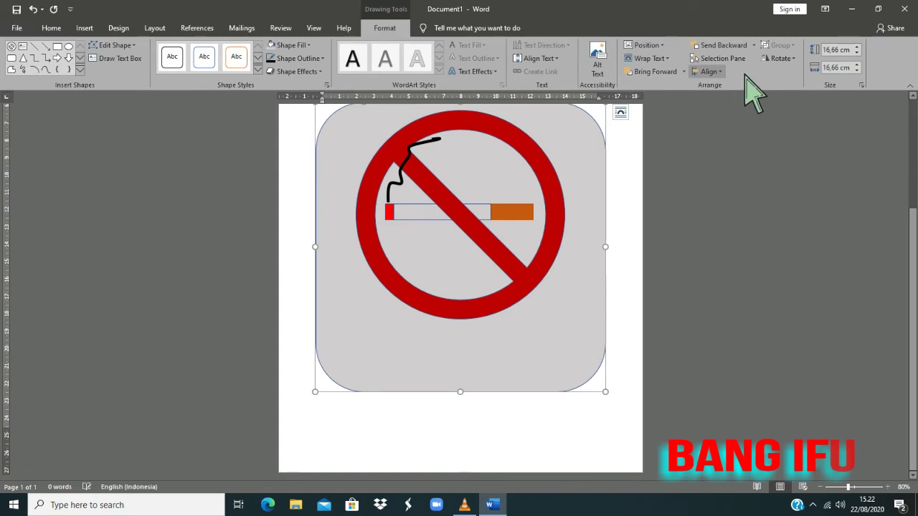
left_click(710, 72)
left_click(754, 144)
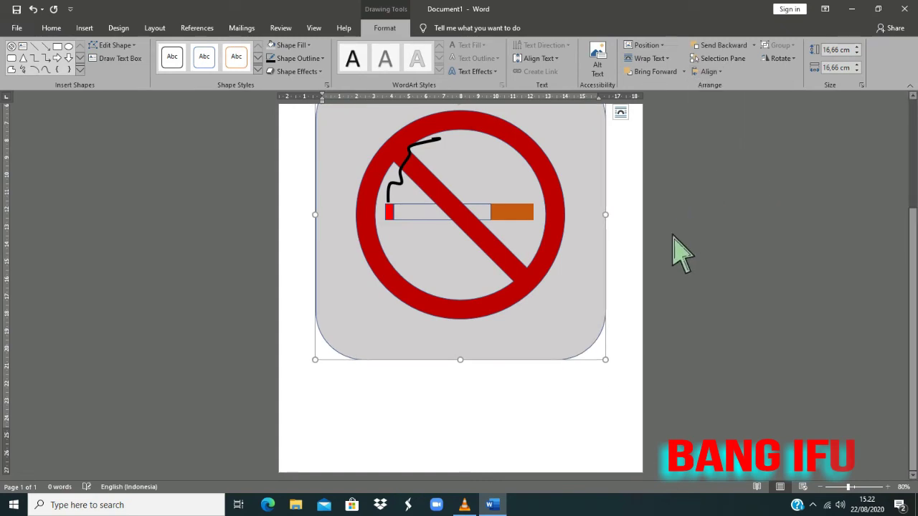
- Stretch the grey square taller to 20.58 cm
scroll(677, 247, "up", 2)
scroll(635, 282, "down", 2)
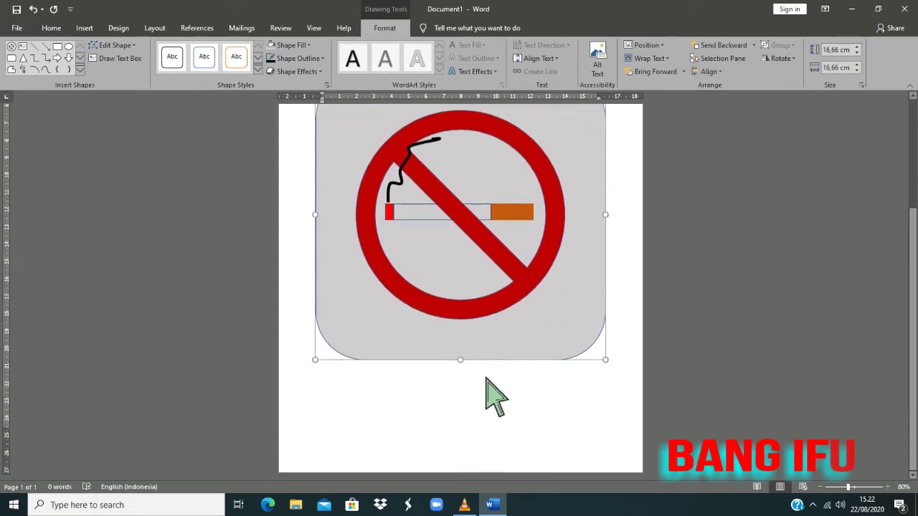
left_click_drag(479, 369, 490, 439)
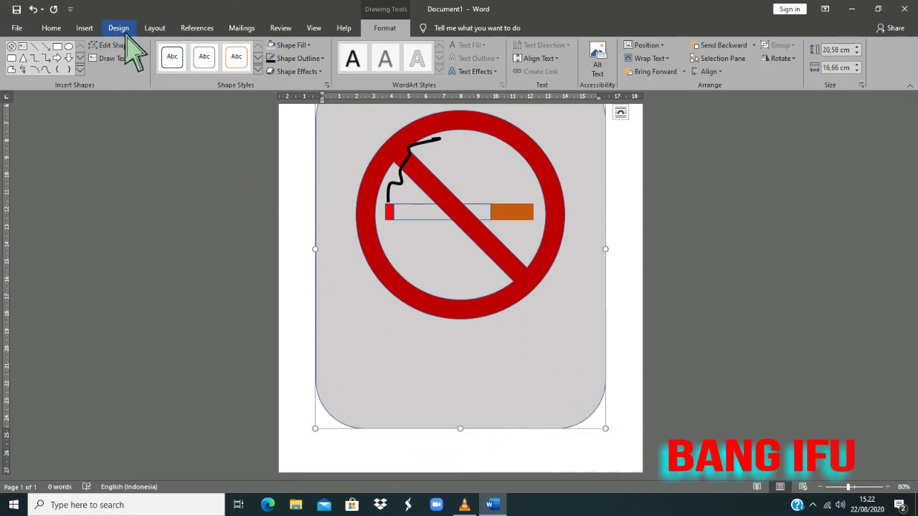
- Insert a 2.35 × 7.89 cm WordArt box reading 'Your text here' from the WordArt styles
left_click(84, 27)
left_click(158, 58)
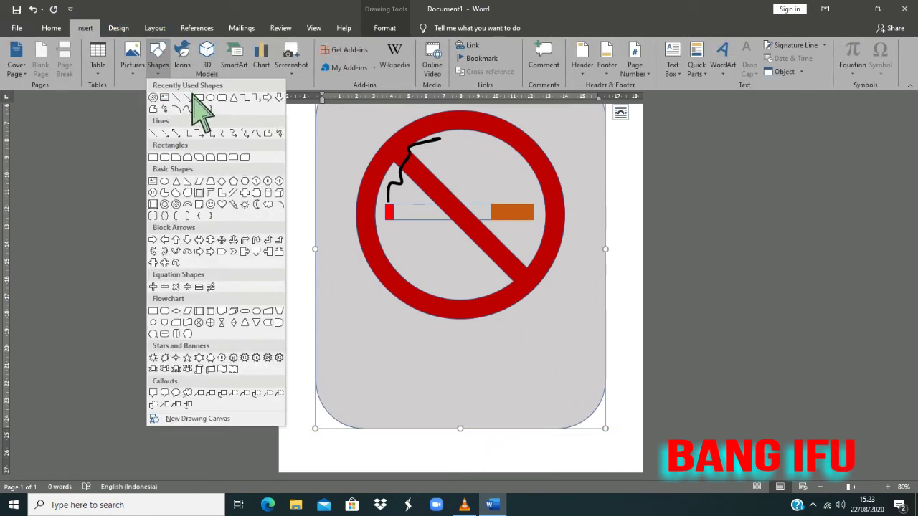
left_click(164, 96)
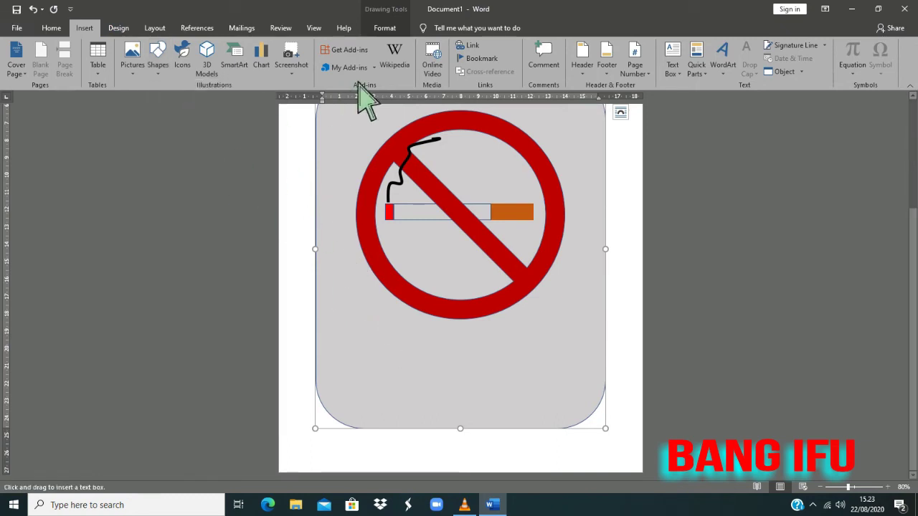
left_click(744, 80)
left_click(728, 96)
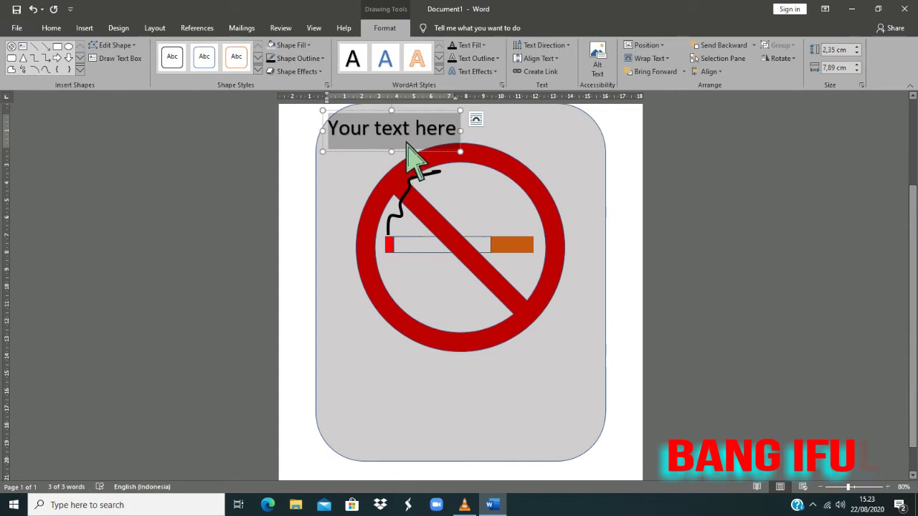
- Resize the WordArt box down to a single line of text
left_click_drag(423, 175, 459, 165)
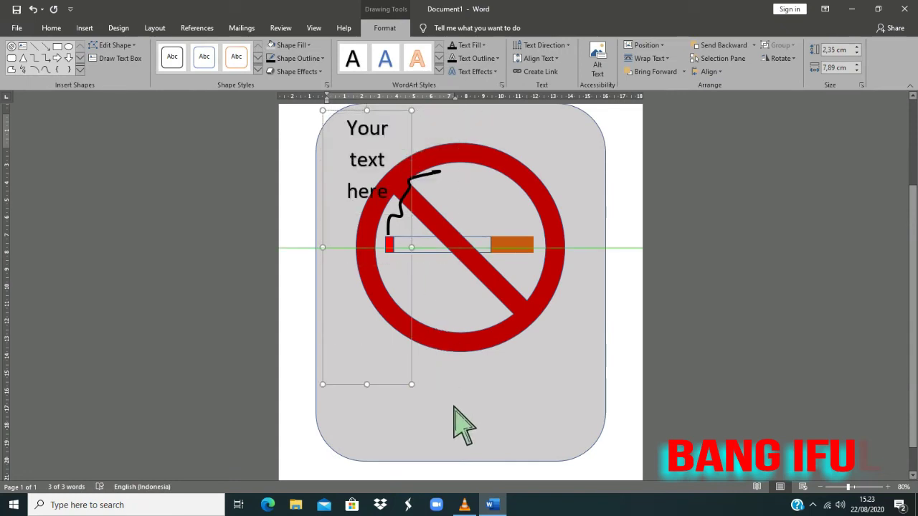
mouse_move(411, 136)
left_mouse_down()
mouse_move(421, 158)
mouse_move(435, 138)
left_mouse_up()
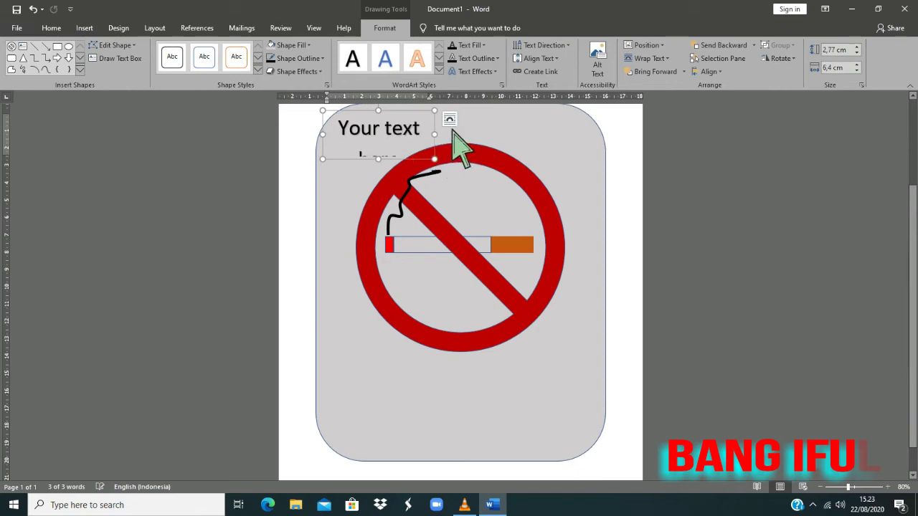
left_click_drag(397, 170, 396, 148)
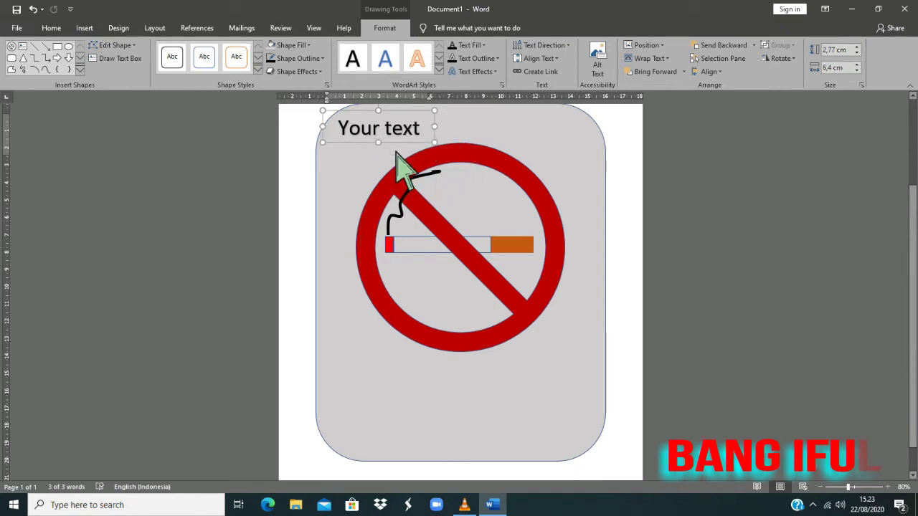
left_click(449, 119)
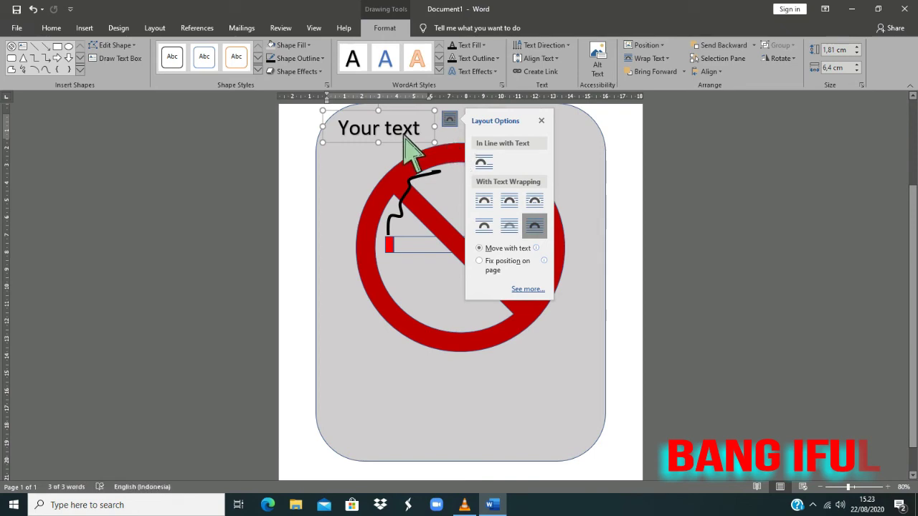
- Replace the placeholder with 'NO SMOKING' and move the box below the circle
triple_click(324, 130)
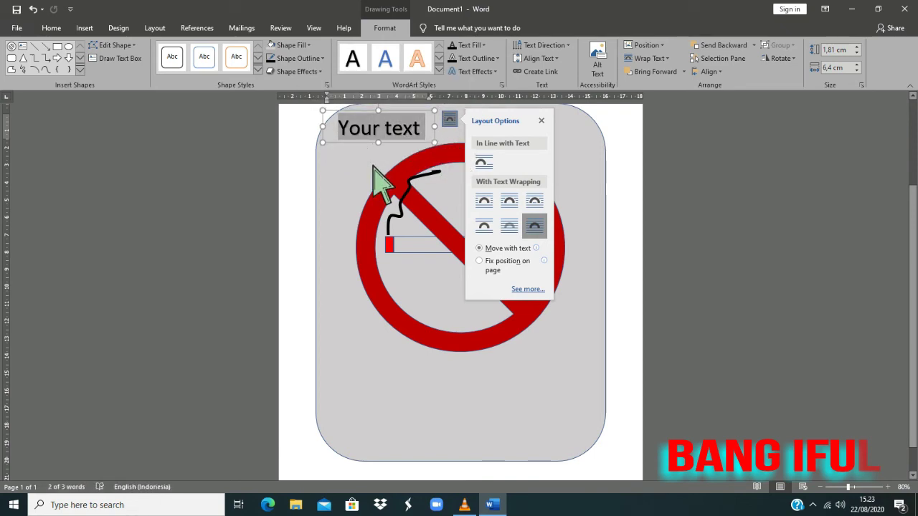
type("NO here")
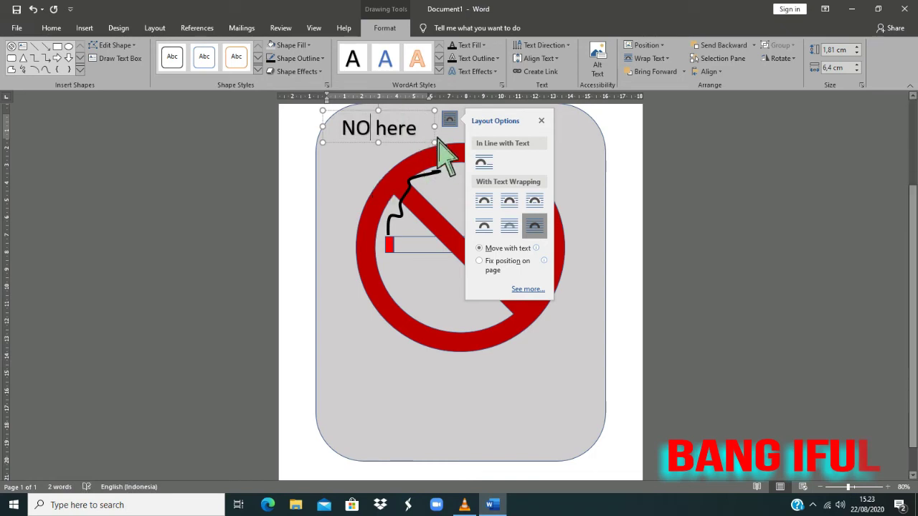
key("Delete")
key("Delete")
key("Delete")
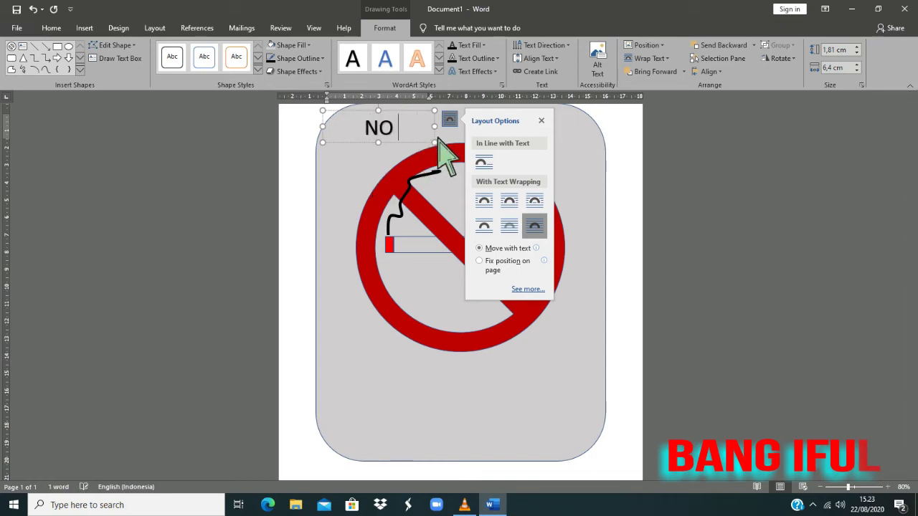
type("SMOKI")
key("ctrl+z")
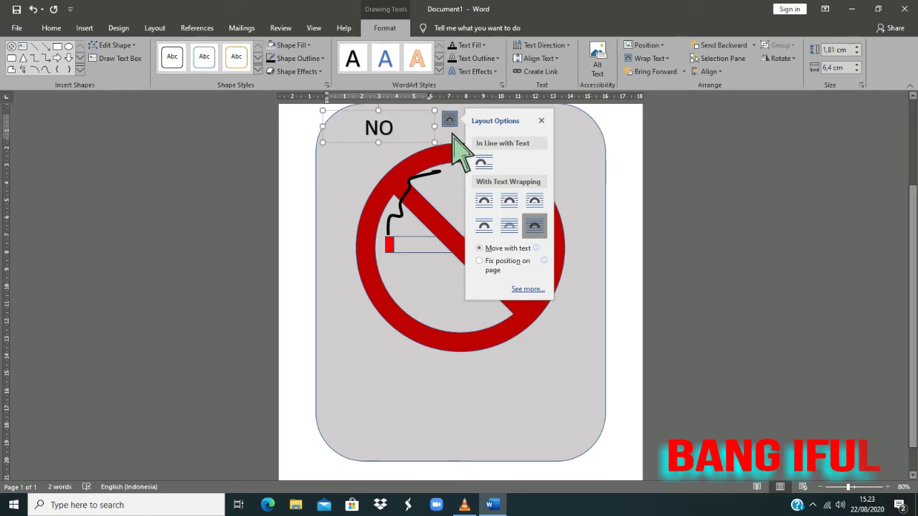
key("ctrl+z")
key("ctrl+y")
mouse_move(574, 152)
left_mouse_down()
mouse_move(548, 152)
mouse_move(573, 417)
left_mouse_up()
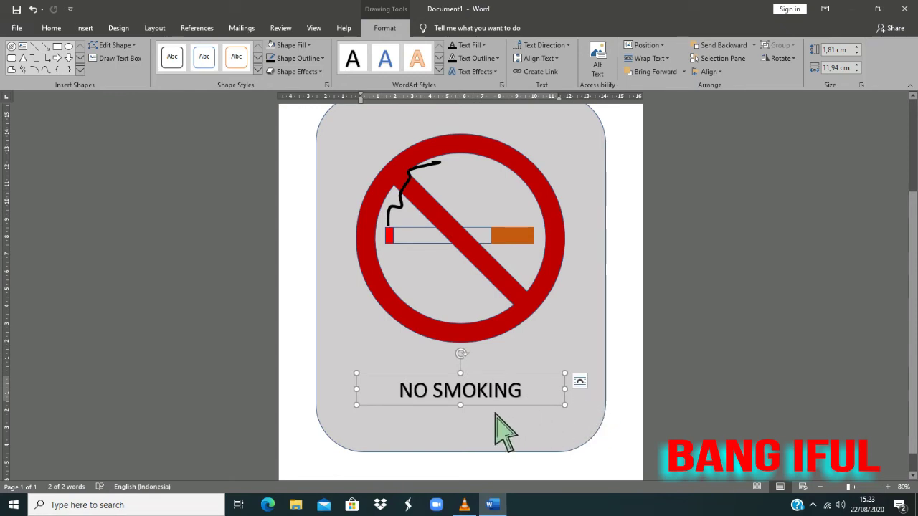
- Set the NO SMOKING label text to 48 pt
left_click_drag(479, 422, 482, 428)
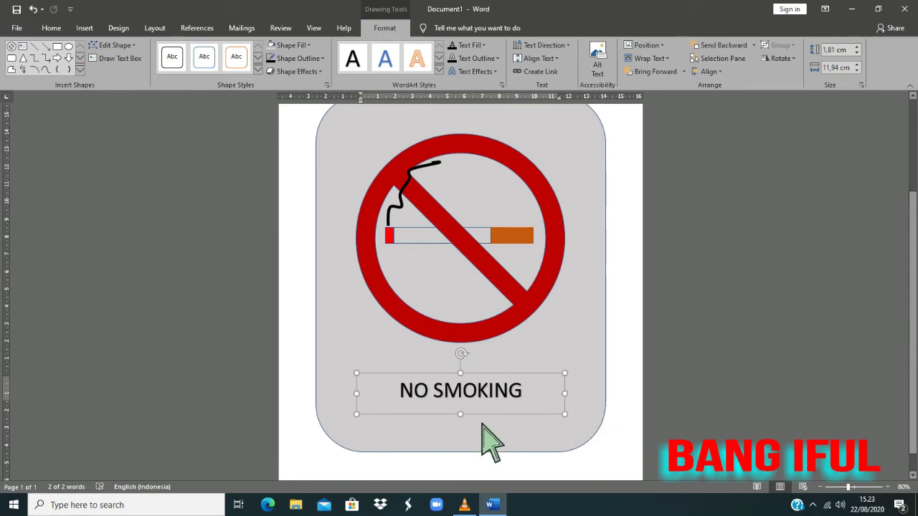
left_click(57, 29)
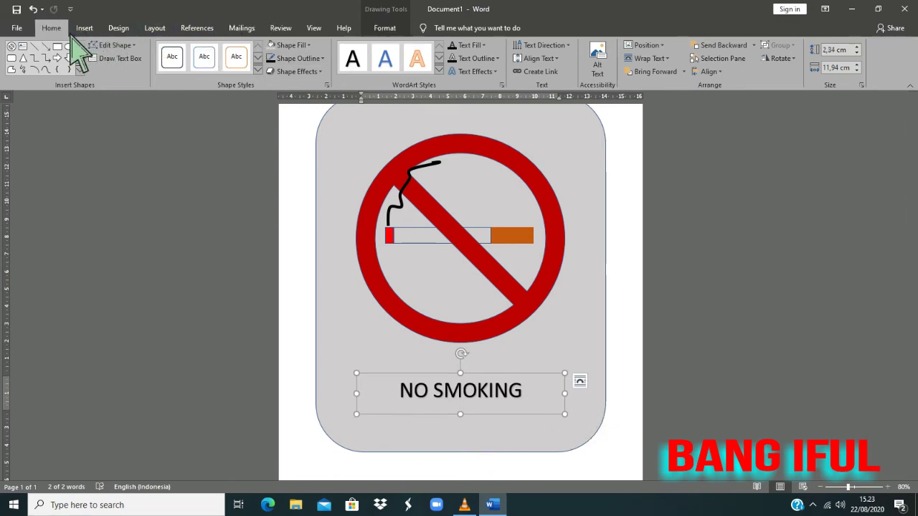
left_click(175, 49)
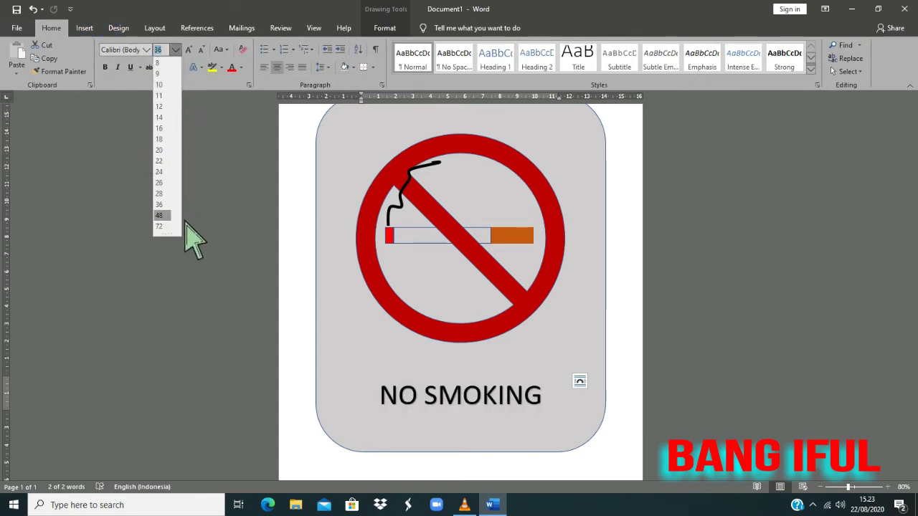
left_click(160, 215)
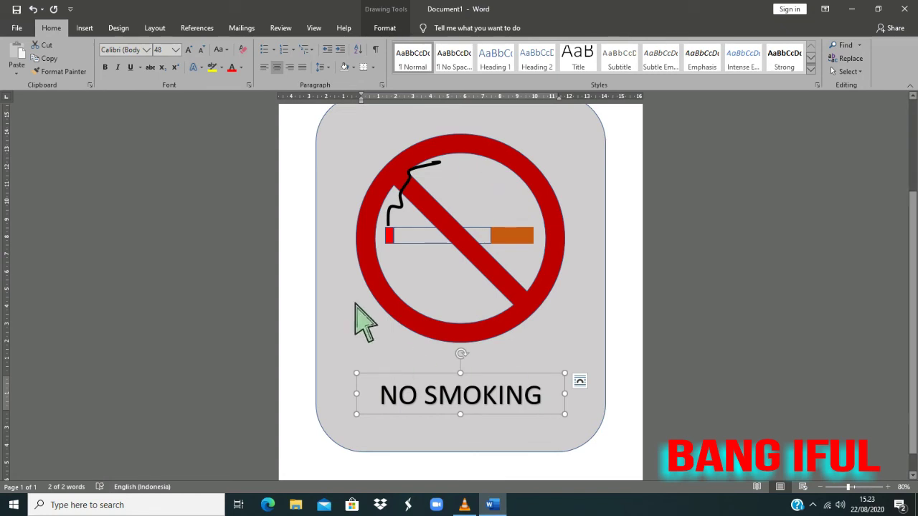
left_click(241, 67)
key("Escape")
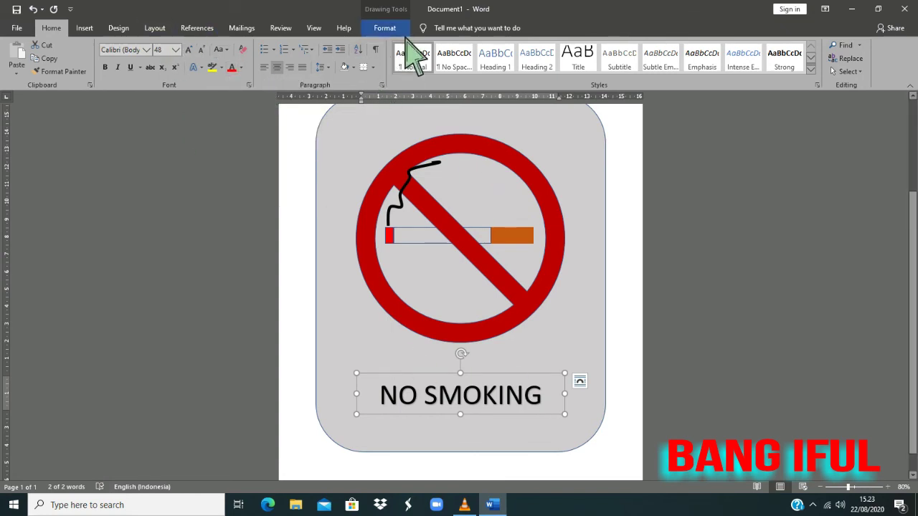
- Fill the label box dark red to match the prohibition ring
left_click(384, 28)
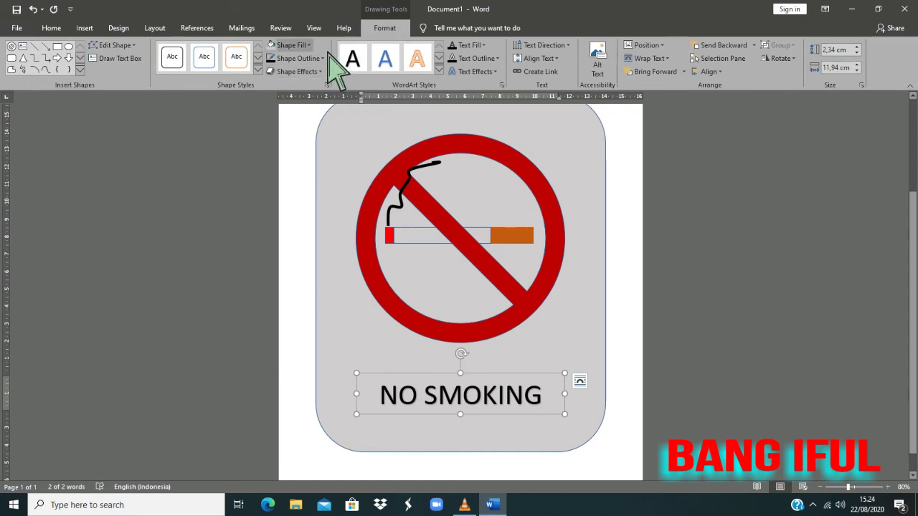
left_click(307, 45)
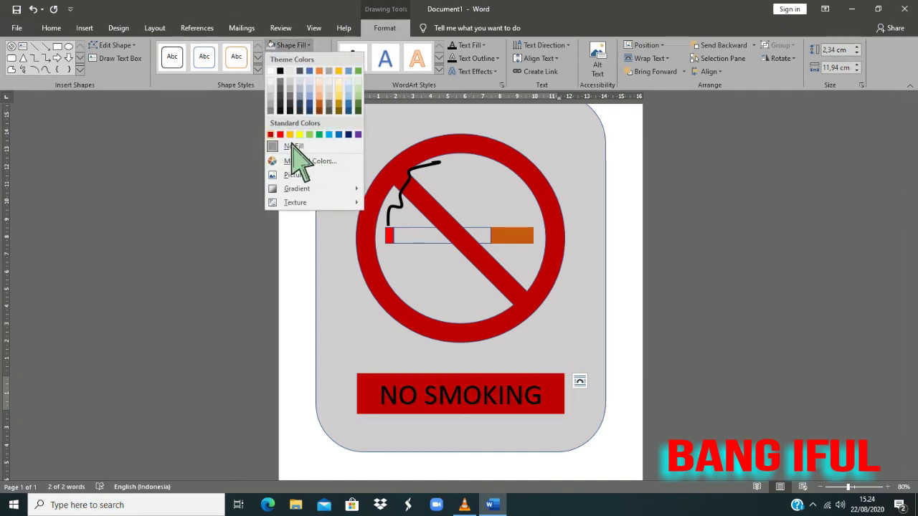
key("Escape")
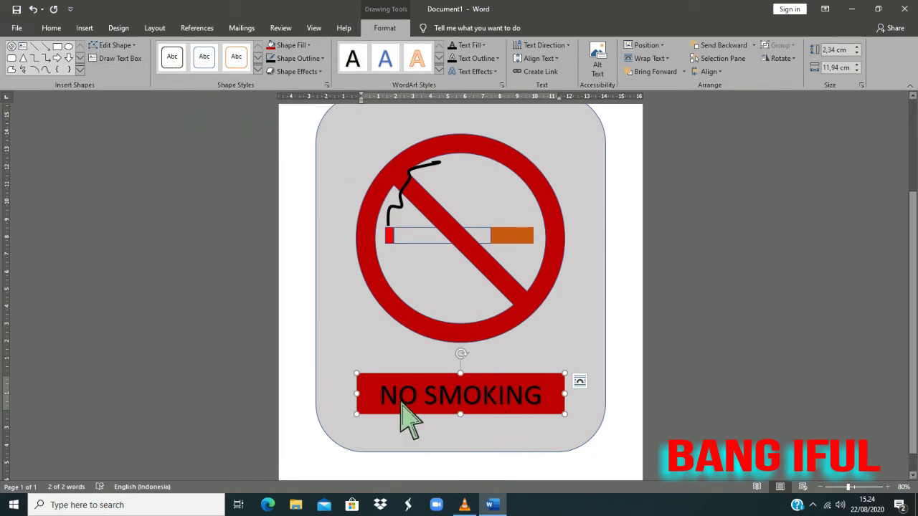
left_click_drag(400, 403, 557, 429)
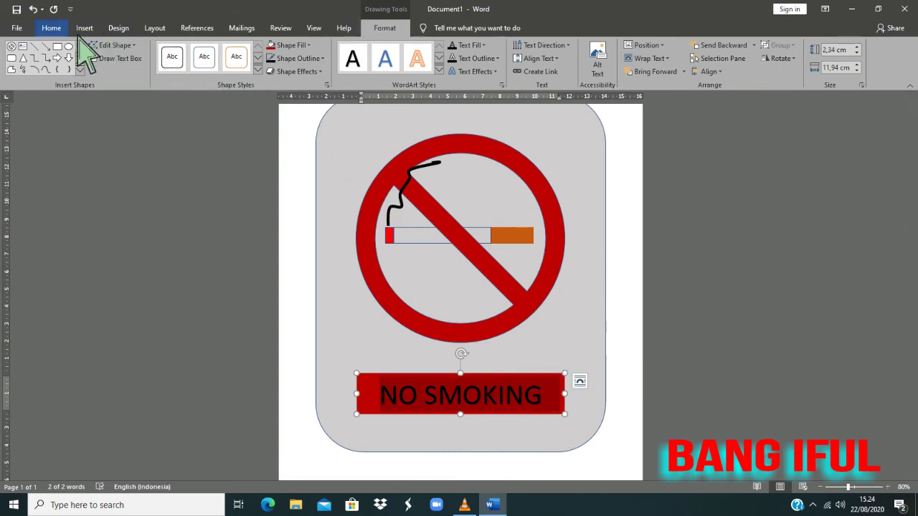
- Set the NO SMOKING label text in the Algerian font
left_click(51, 28)
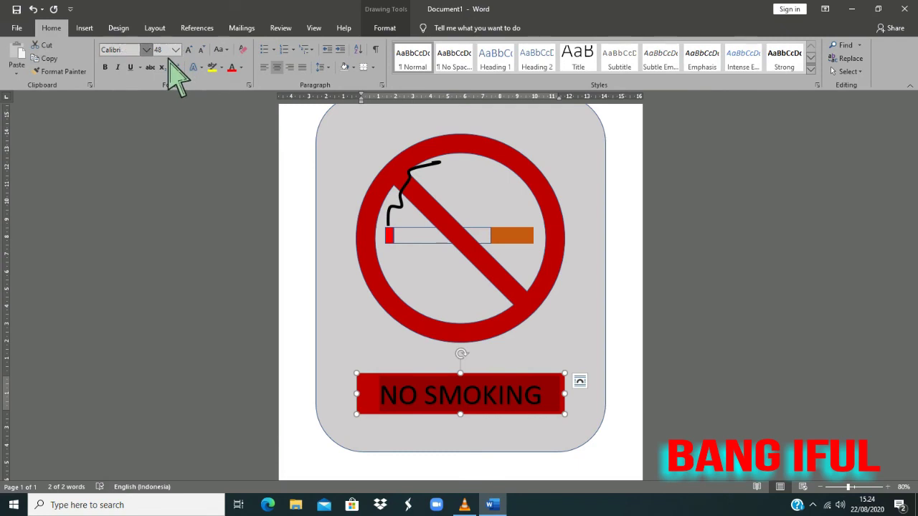
left_click(146, 50)
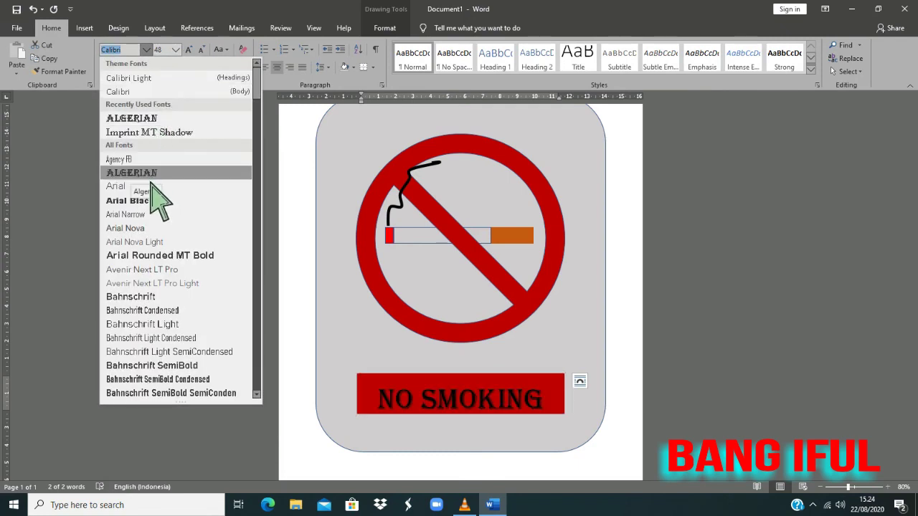
left_click(151, 175)
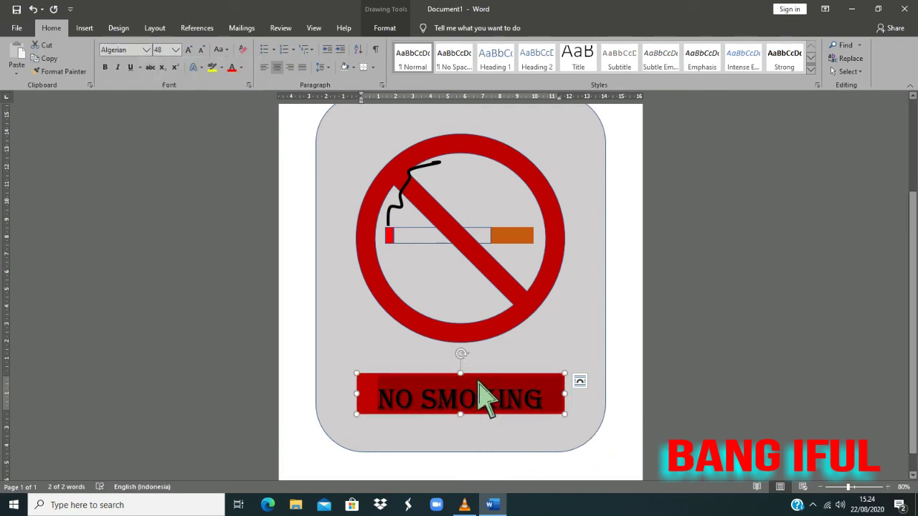
- Narrow the red label box from both sides so it hugs the NO SMOKING text
left_click(482, 391)
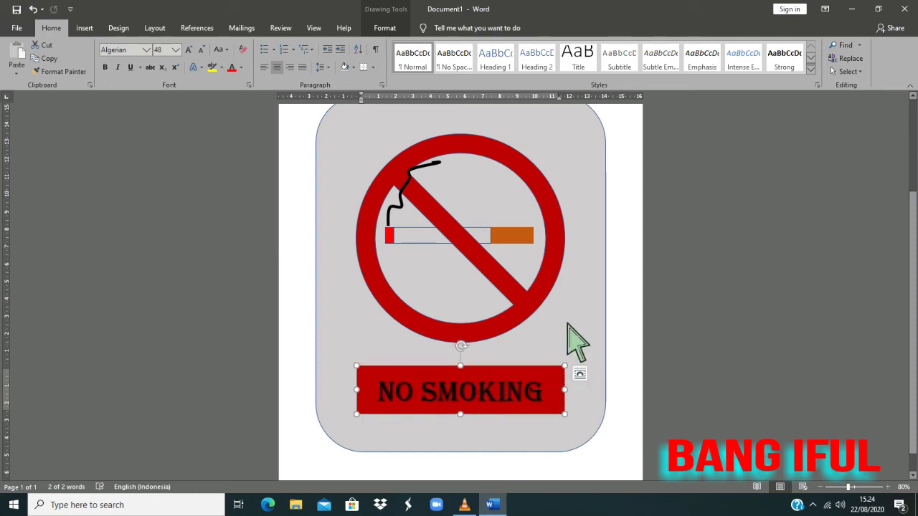
left_click_drag(583, 399, 580, 400)
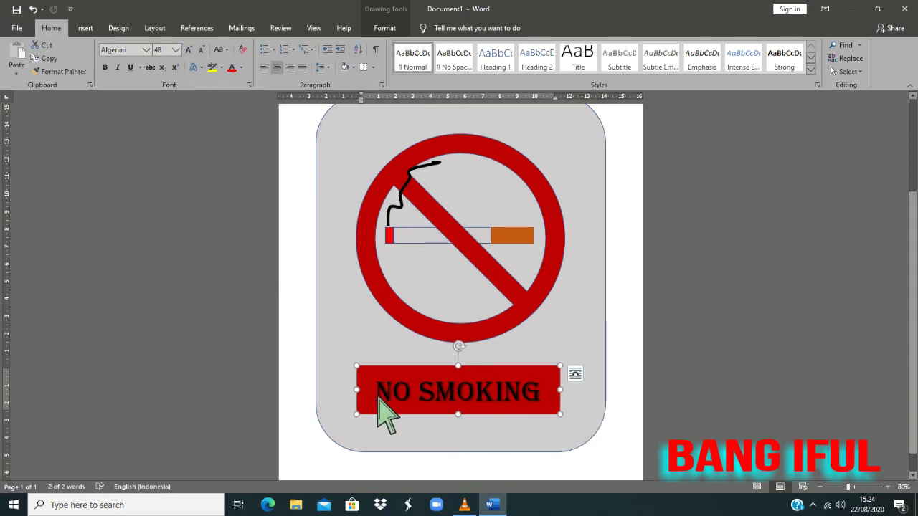
left_click_drag(378, 402, 397, 403)
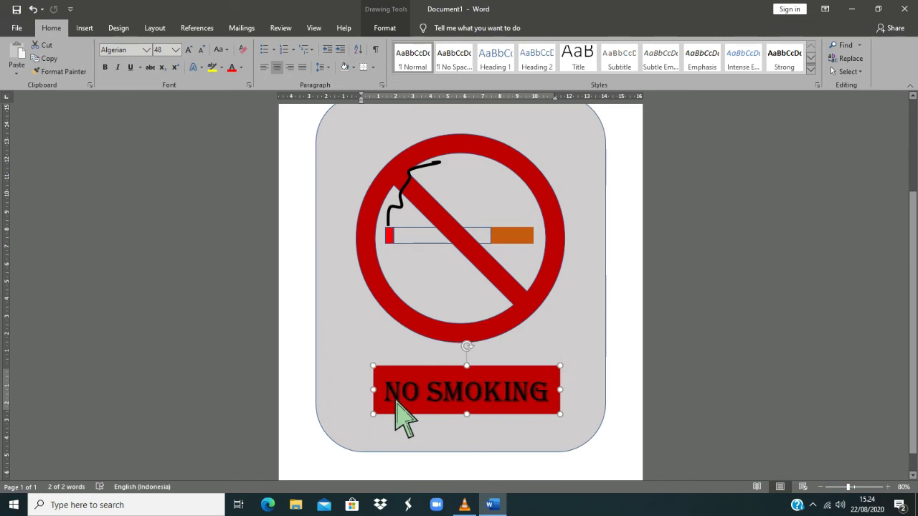
left_click(596, 330)
scroll(596, 332, "down", 1)
scroll(582, 332, "up", 3)
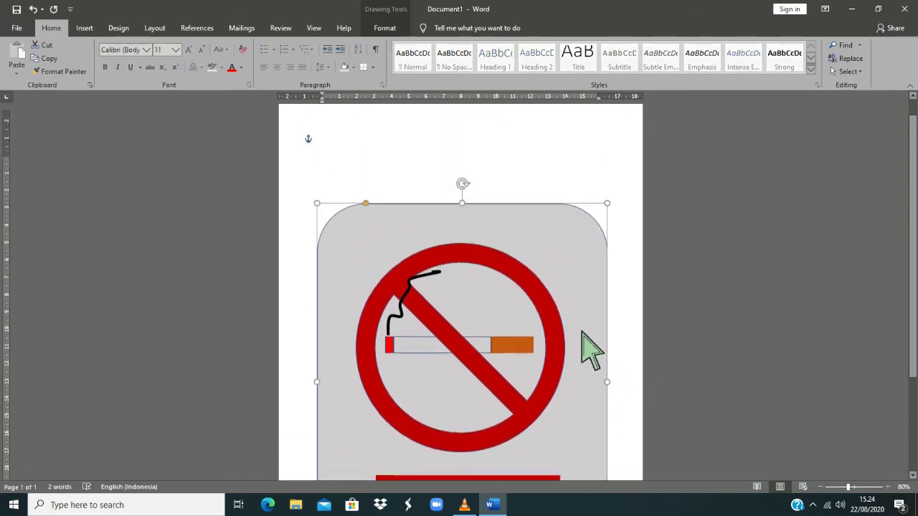
scroll(581, 328, "down", 2)
scroll(590, 344, "down", 1)
scroll(590, 330, "up", 3)
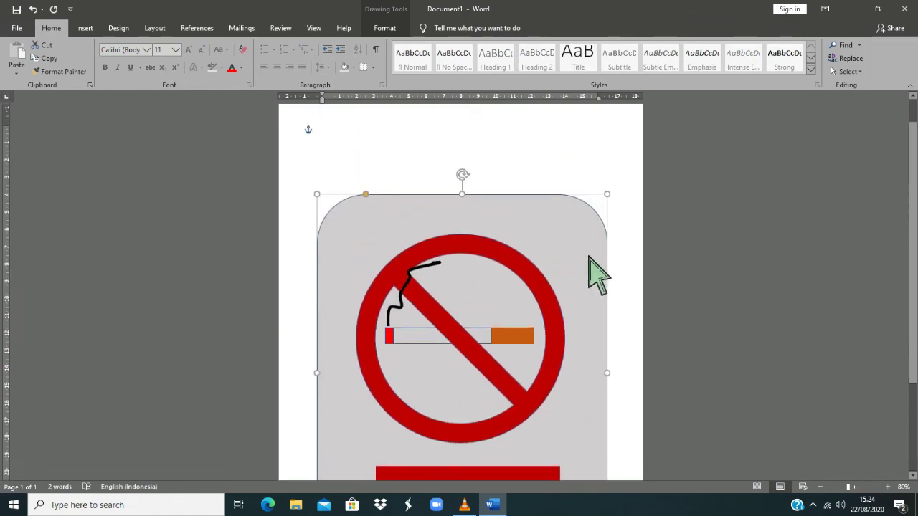
scroll(631, 301, "down", 3)
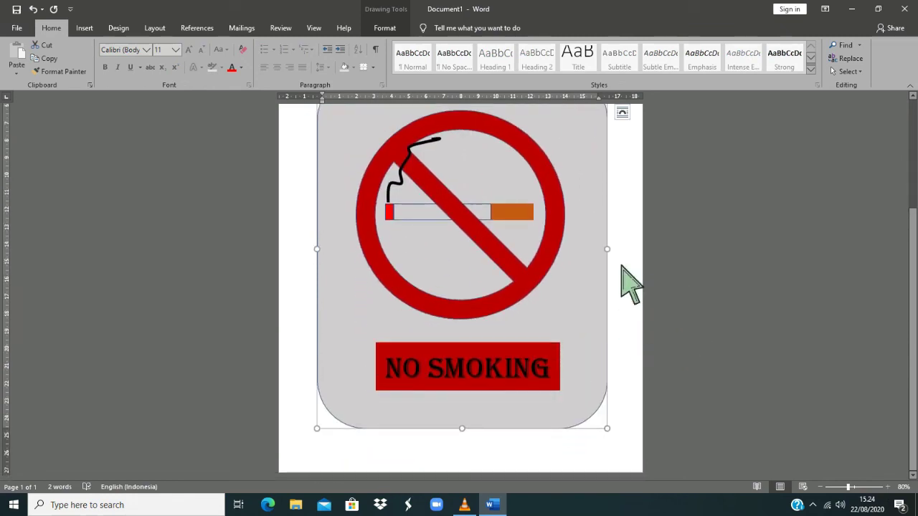
left_click(611, 463)
scroll(498, 311, "up", 2)
scroll(533, 297, "up", 2)
scroll(531, 283, "down", 2)
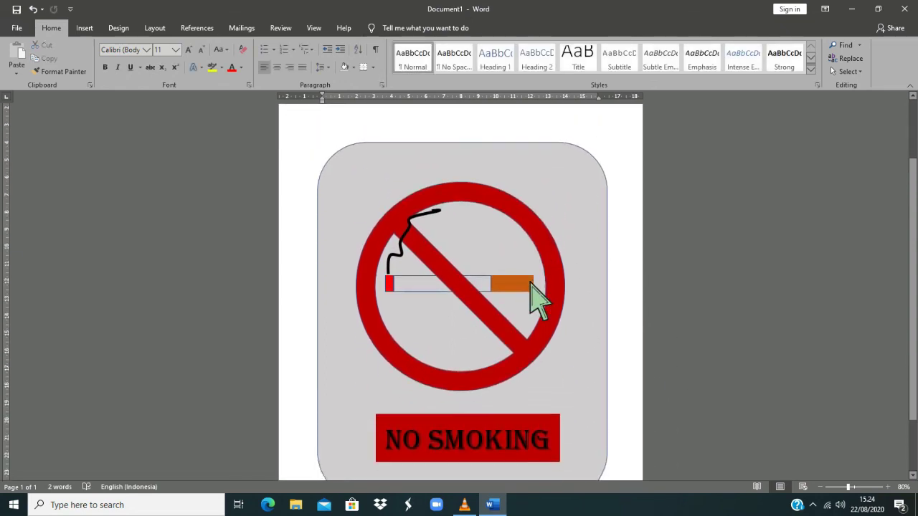
scroll(531, 290, "down", 2)
scroll(535, 297, "up", 2)
scroll(537, 297, "up", 2)
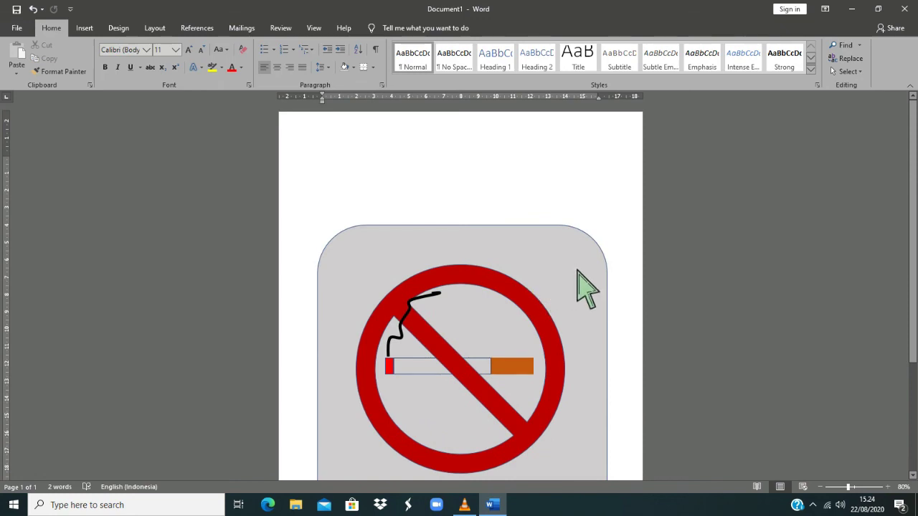
scroll(638, 194, "down", 2)
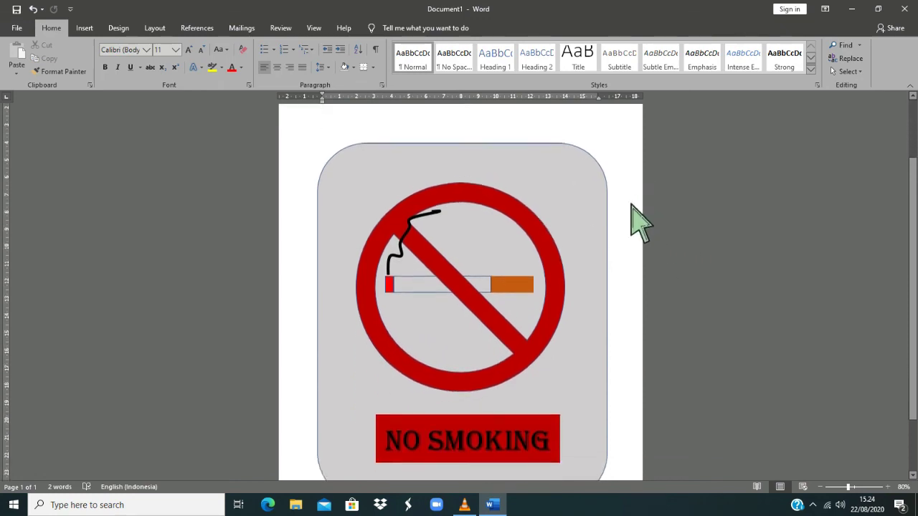
scroll(636, 225, "down", 2)
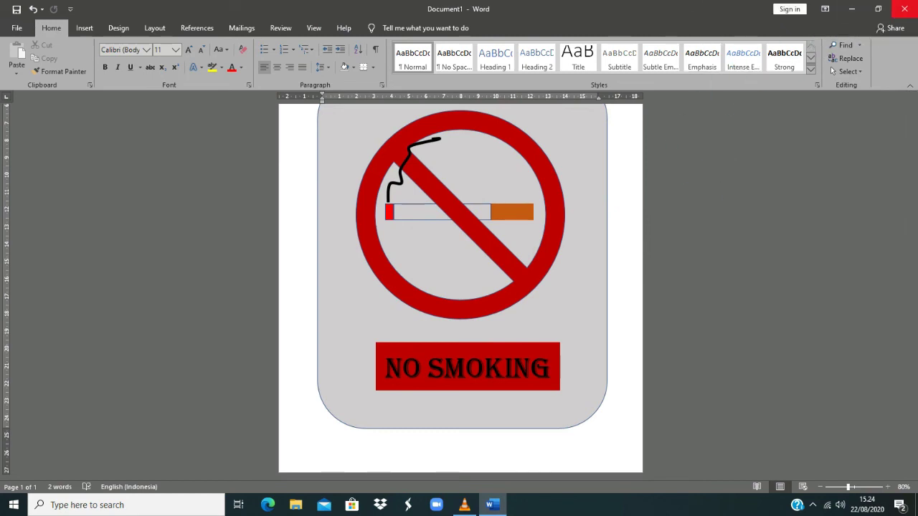
- Close the Word window, choosing Don't Save to discard the changes
left_click(905, 9)
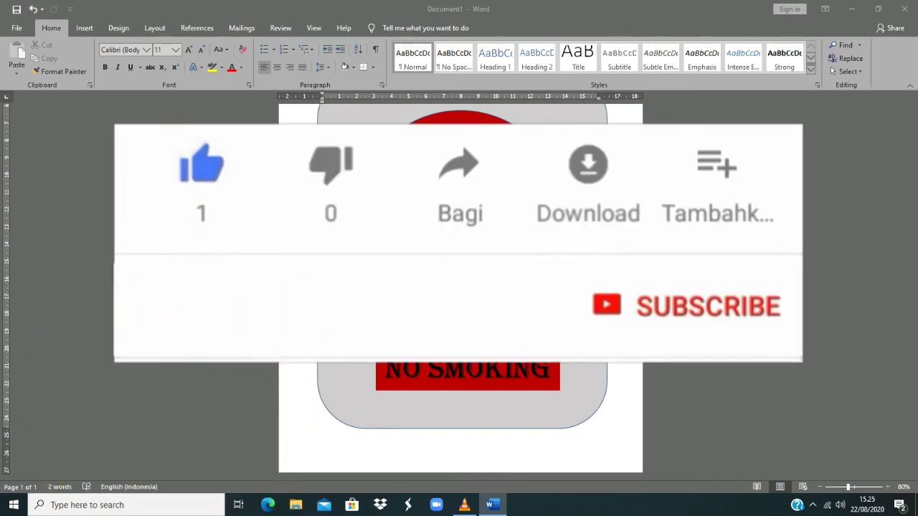
key("n")
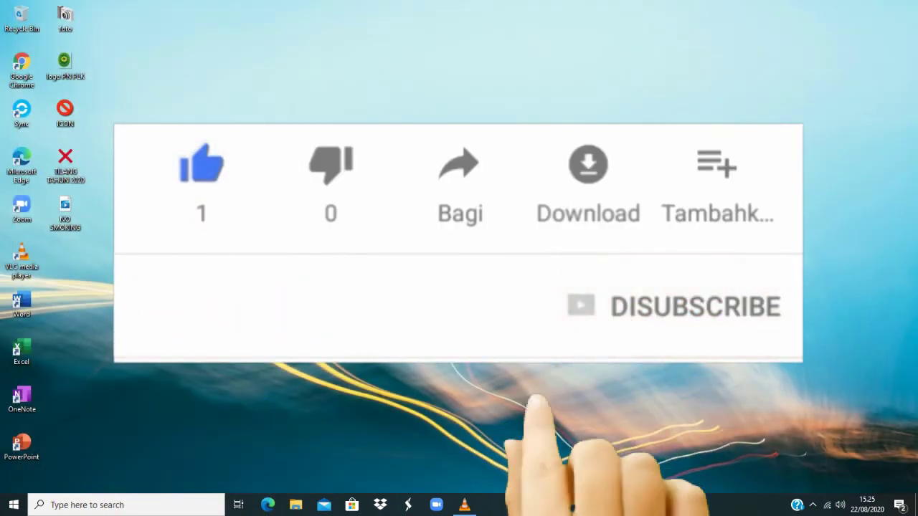